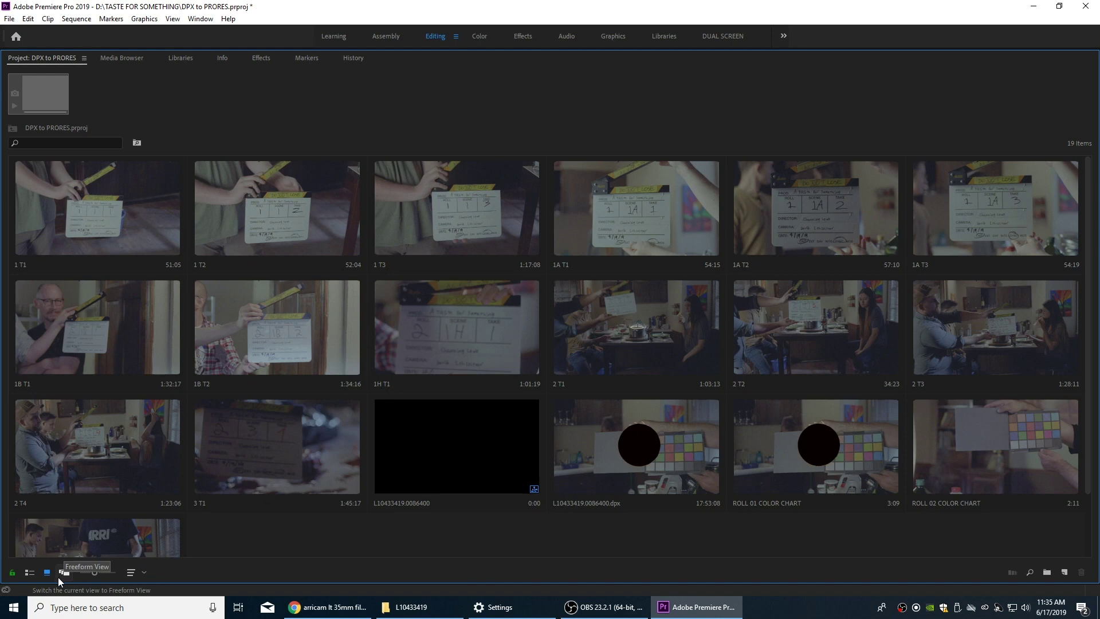
Switch the Project panel from Icon View to List View to show each clip's metadata columns.
click(31, 573)
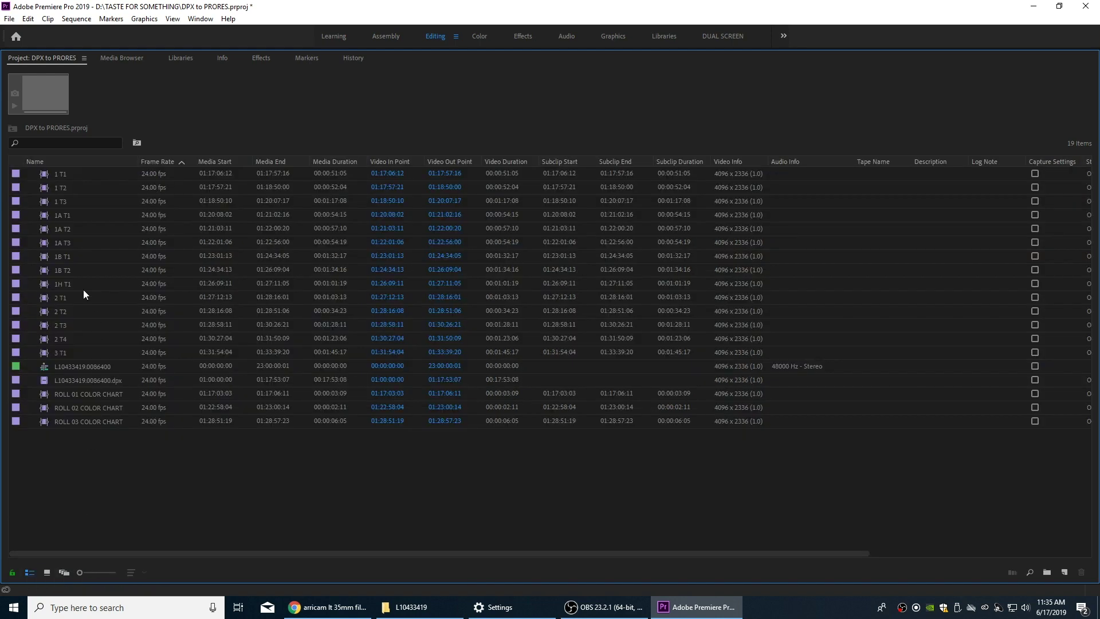
Select clips 1 T1 through 3 T1 plus ROLL 01, ROLL 02 and ROLL 03 COLOR CHART.
click(45, 173)
shift+click(46, 354)
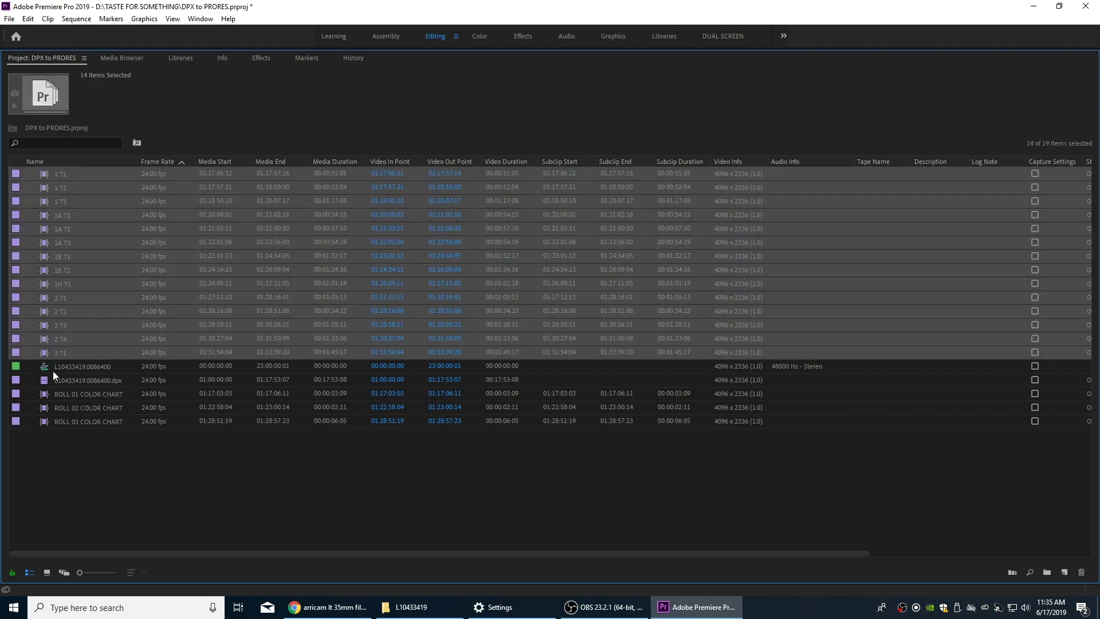
ctrl+click(56, 395)
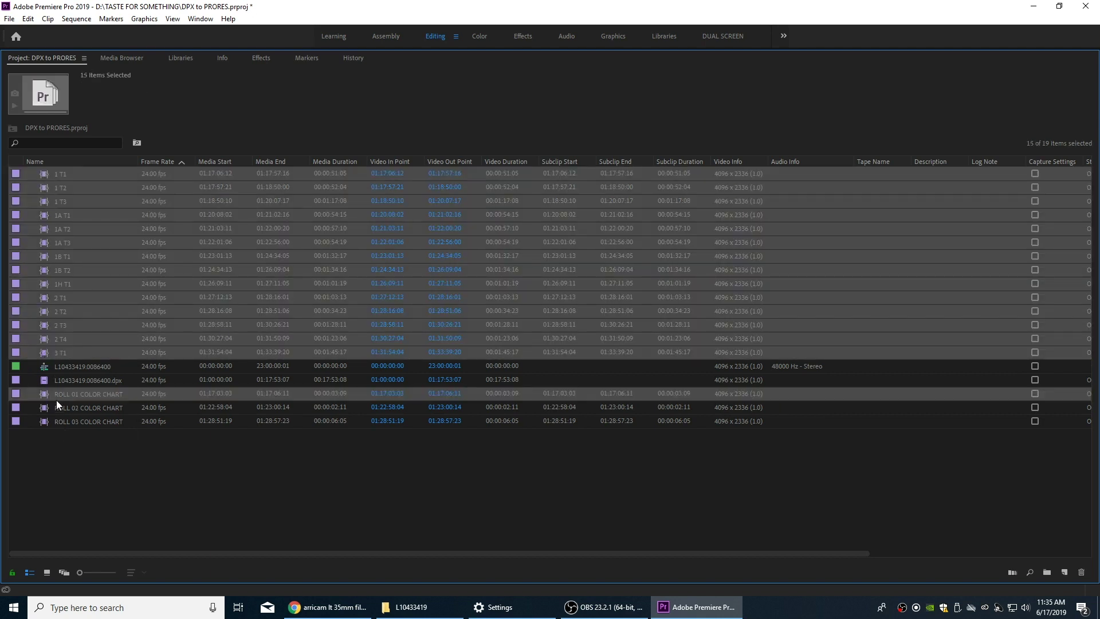
ctrl+click(60, 403)
ctrl+click(63, 418)
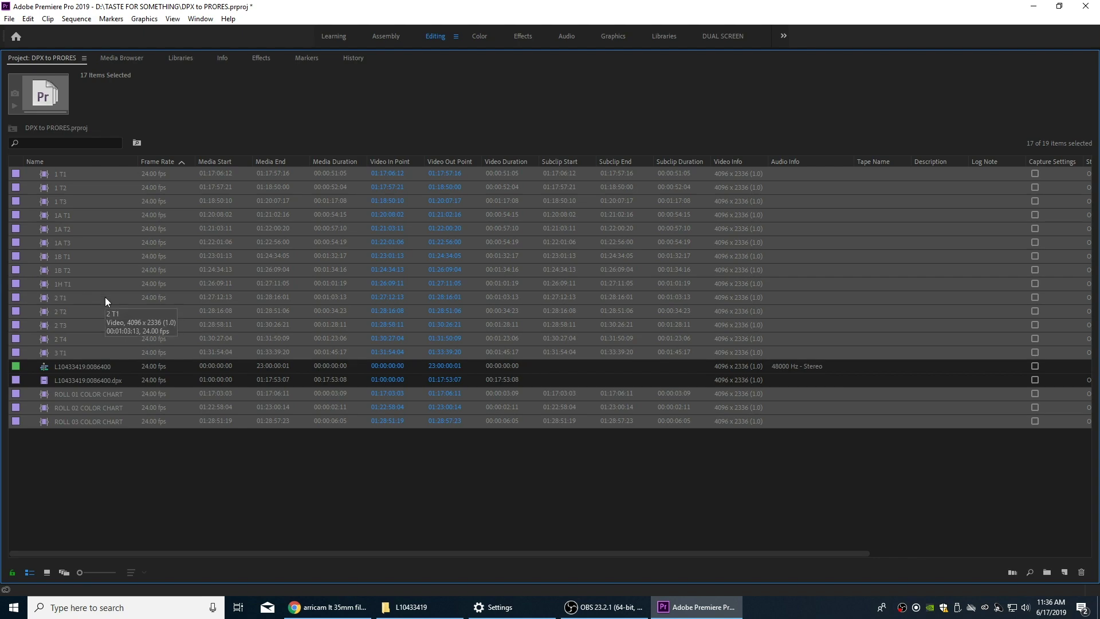
Bring up Export Settings (Ctrl+M) for the selected clips and set Format to QuickTime.
key(ctrl+m)
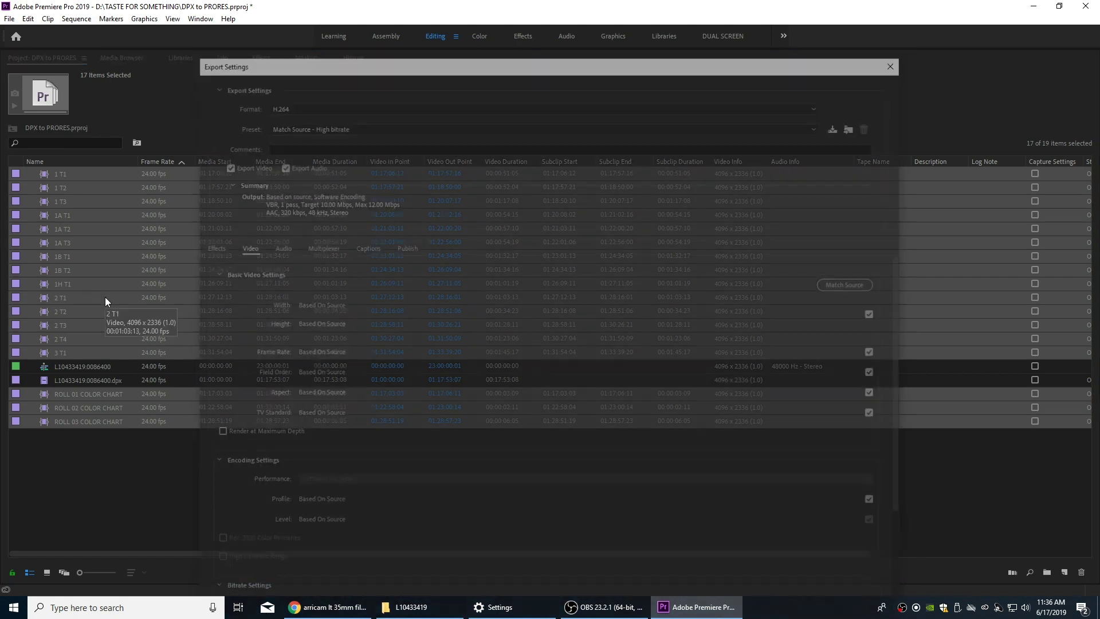
drag(402, 64, 395, 44)
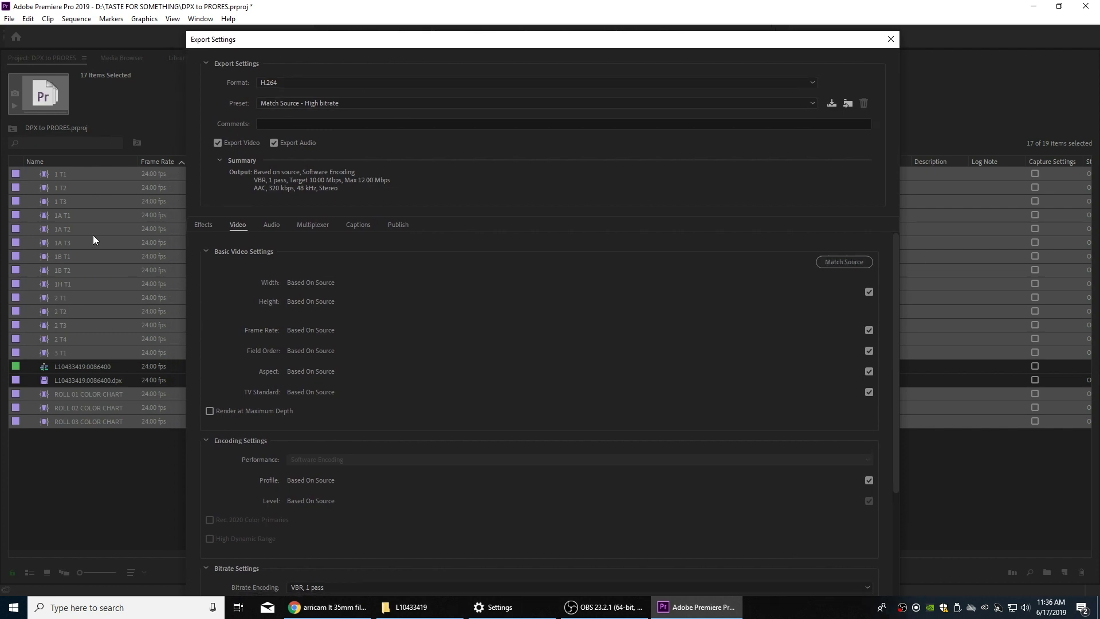
click(291, 84)
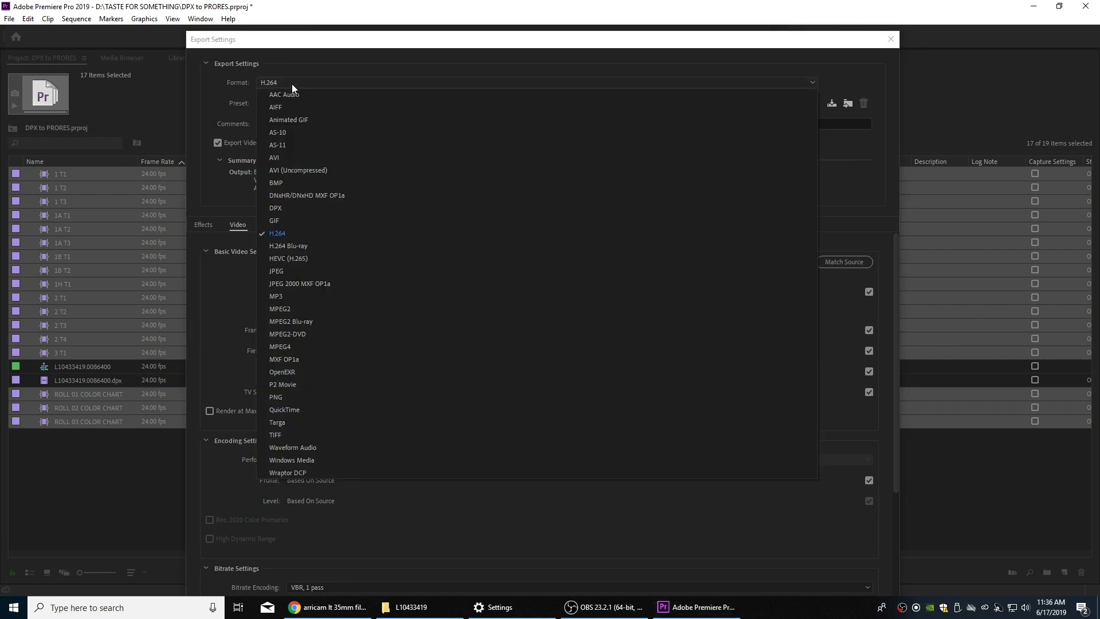
click(310, 409)
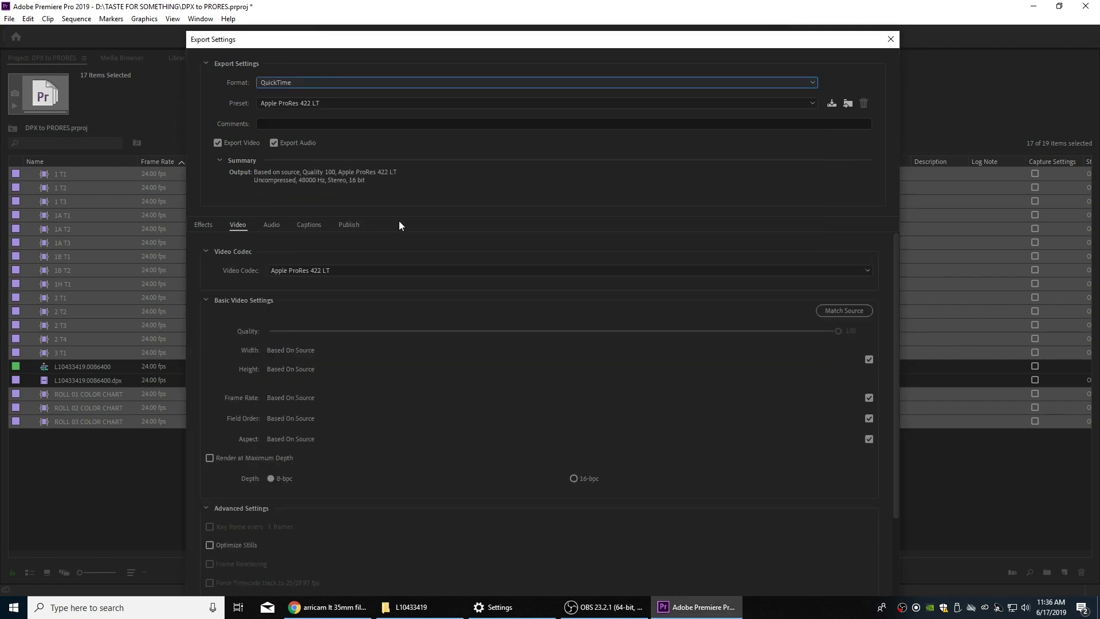
click(308, 104)
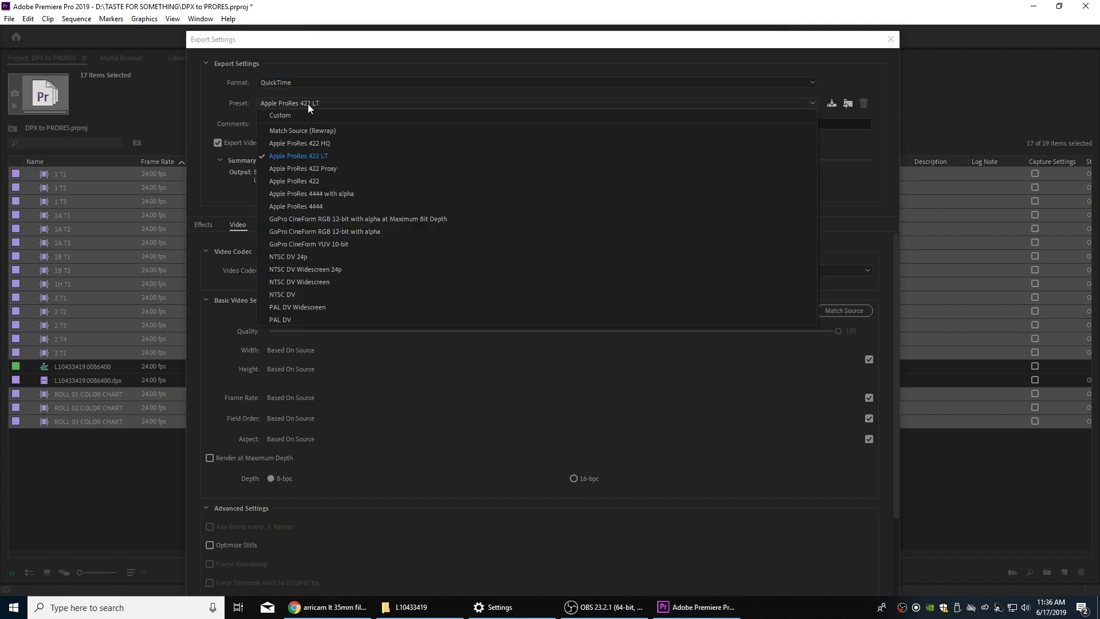
Try the Apple ProRes 4444 preset with Export Audio unchecked, then cancel without exporting.
click(319, 207)
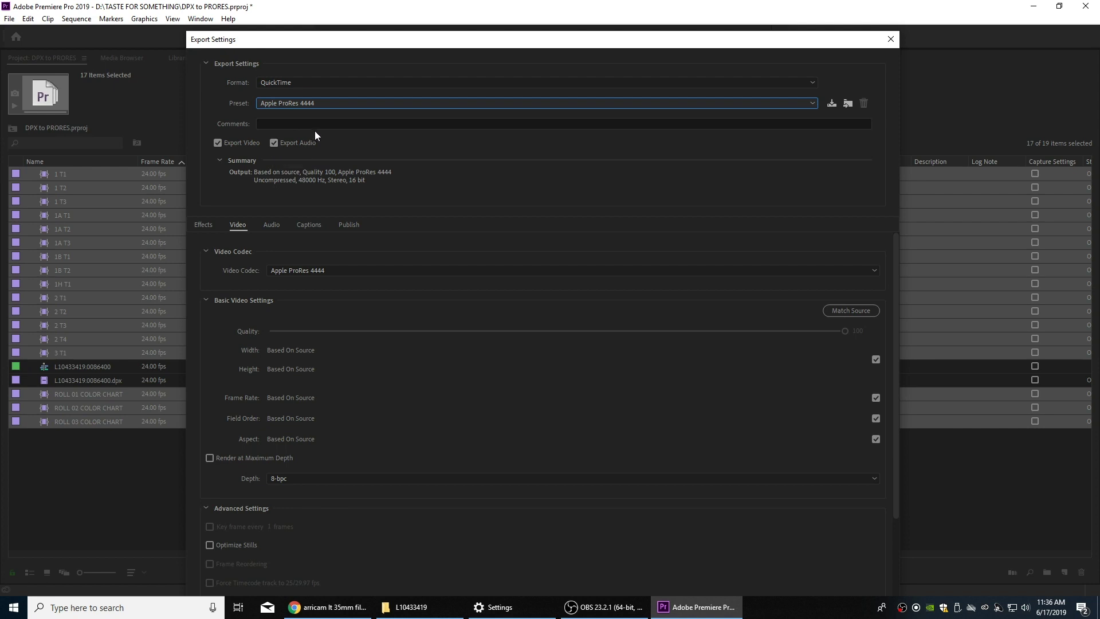
drag(389, 42, 440, 12)
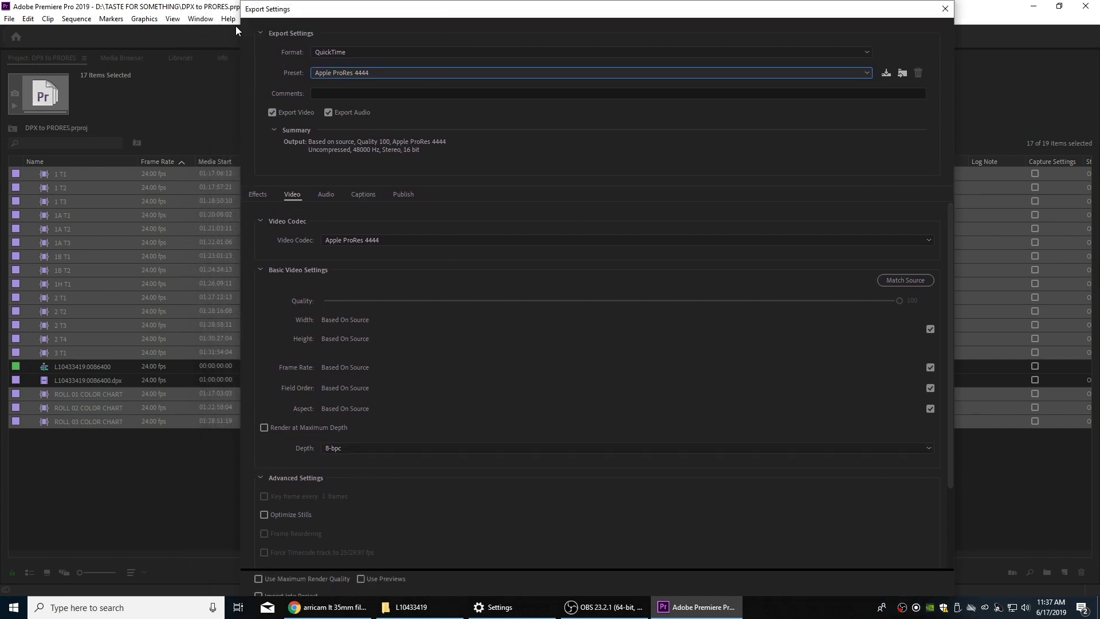
click(307, 137)
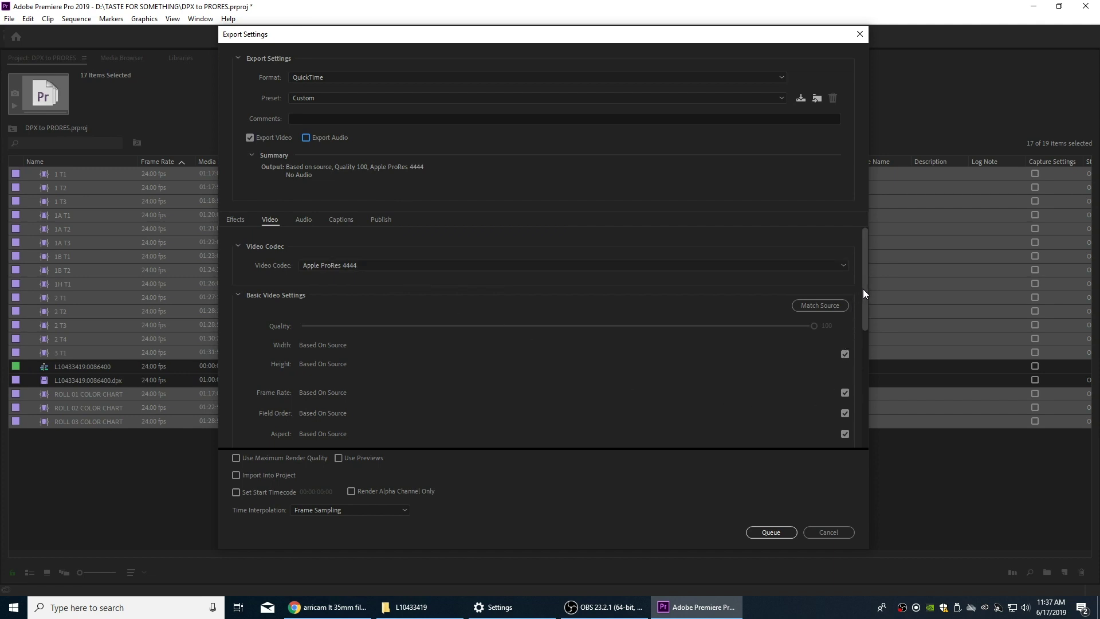
drag(863, 289, 863, 307)
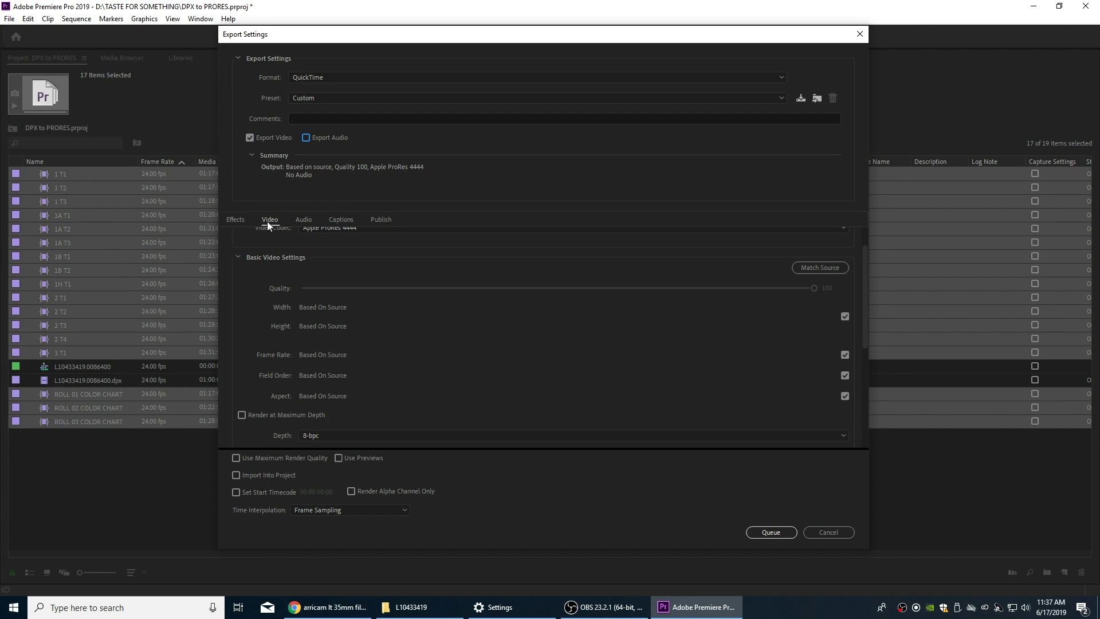
click(825, 532)
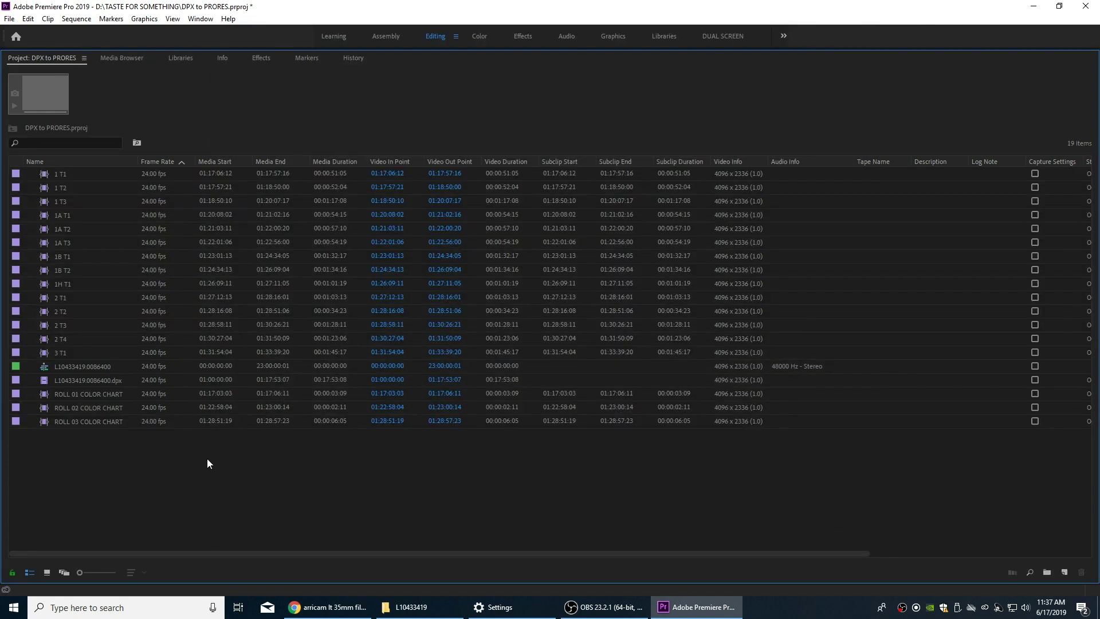
Check clip 1 T1's 4096 x 2336 frame size and launch Windows Calculator.
click(59, 175)
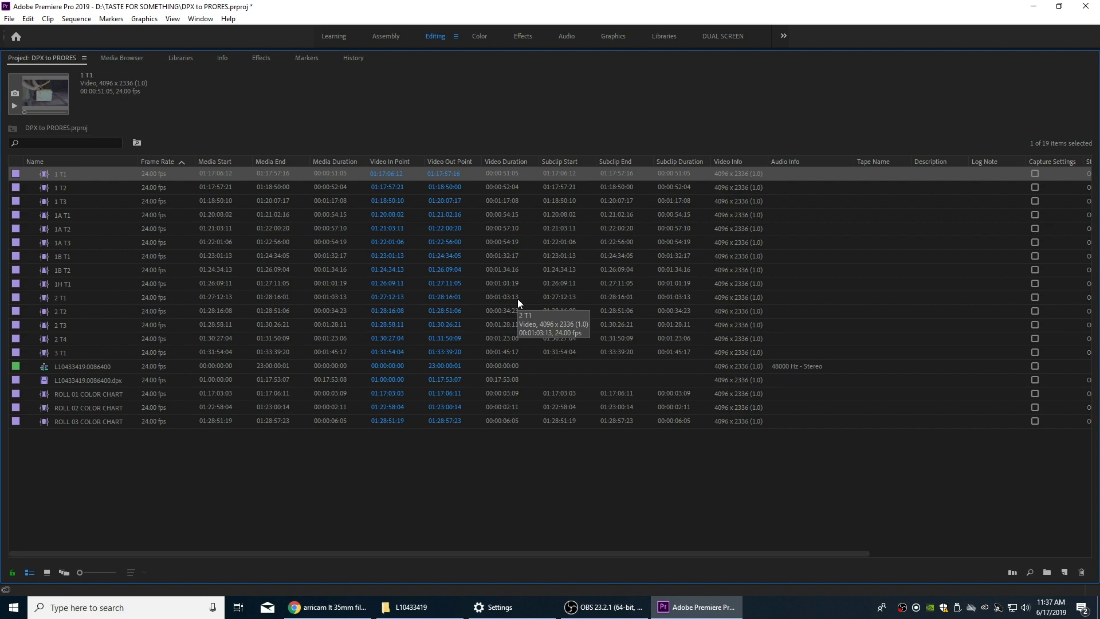
key(super)
text(cal)
key(Return)
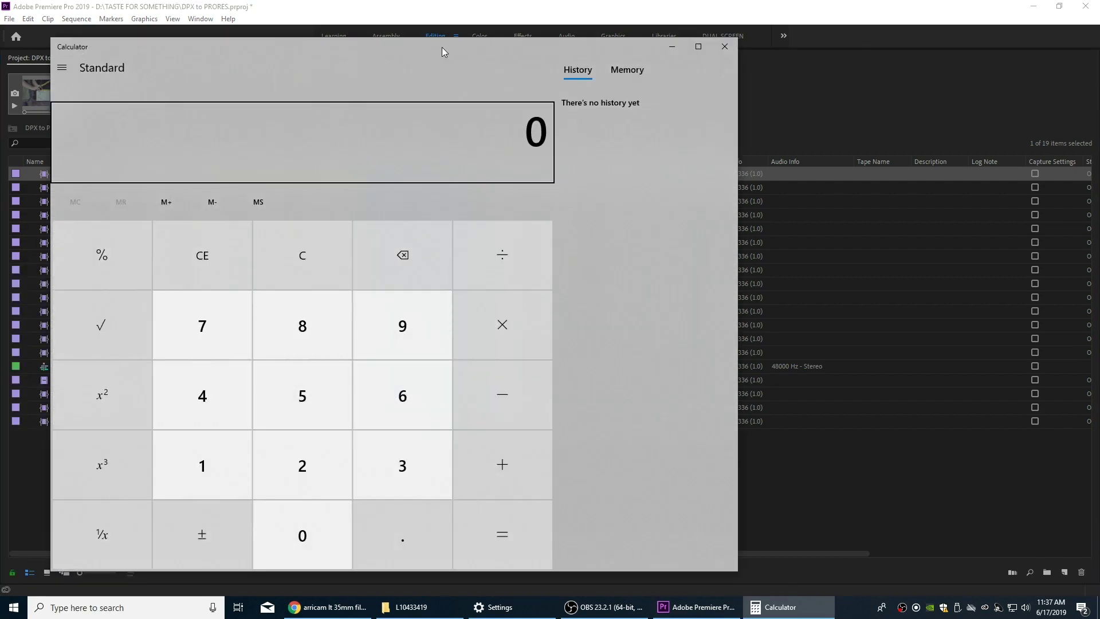
Compute 4096 ÷ 2336 in Calculator and highlight the 1.75 aspect ratio in the result.
drag(301, 52, 469, 46)
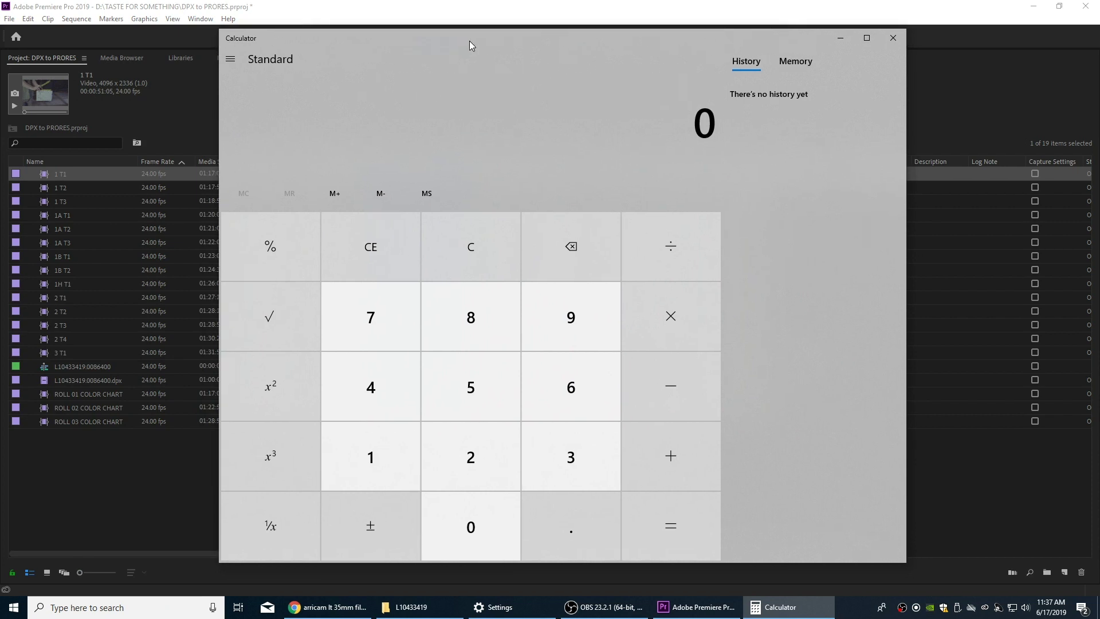
text(4096)
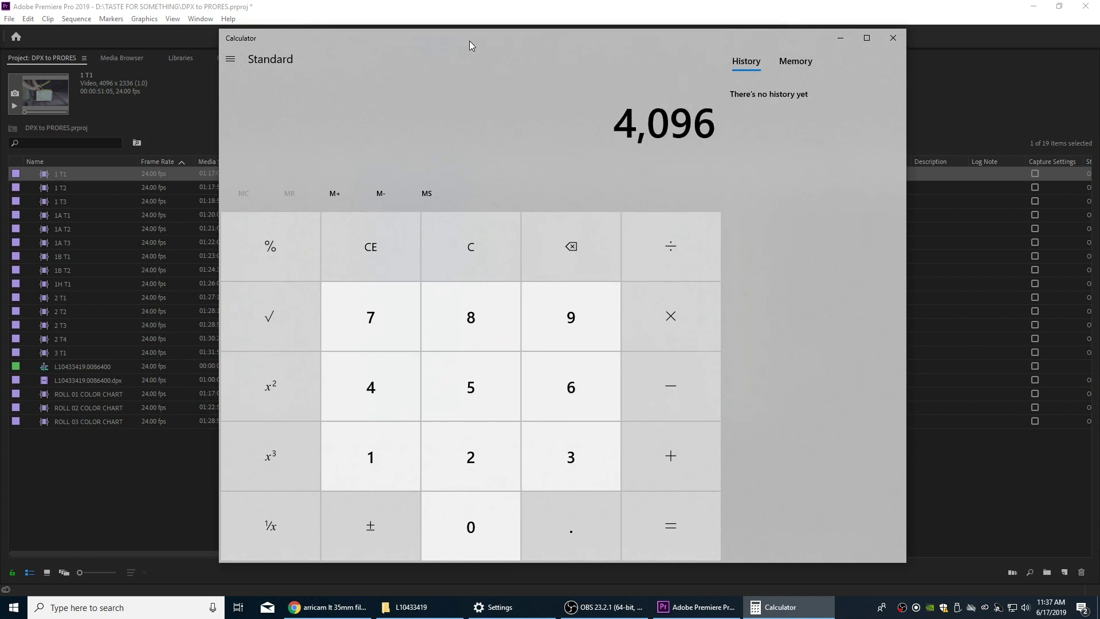
key(slash)
text(2336)
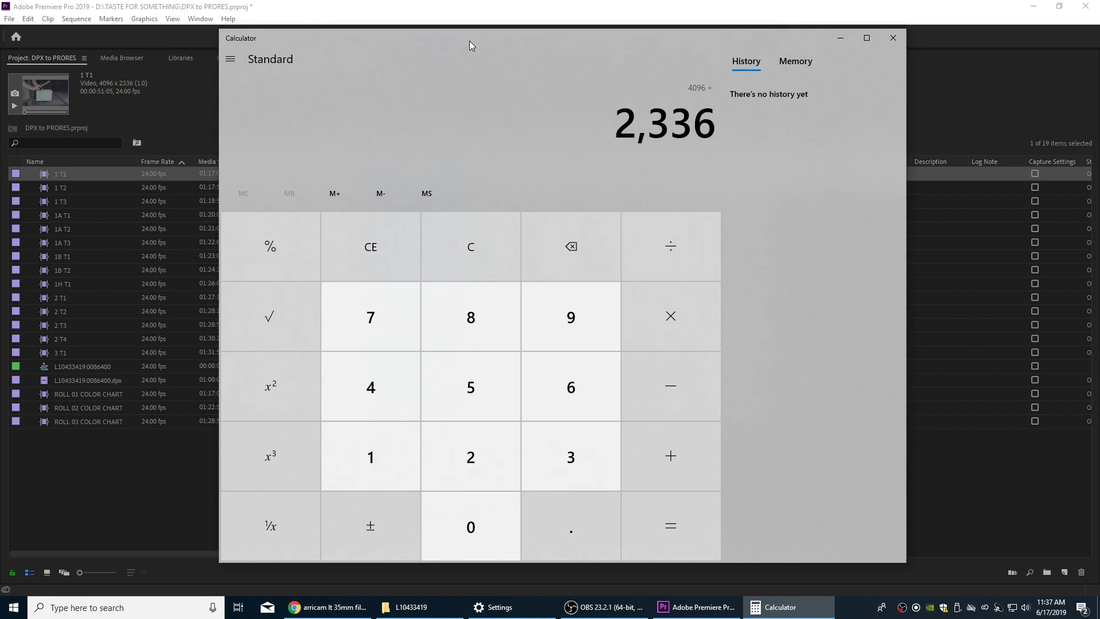
key(Return)
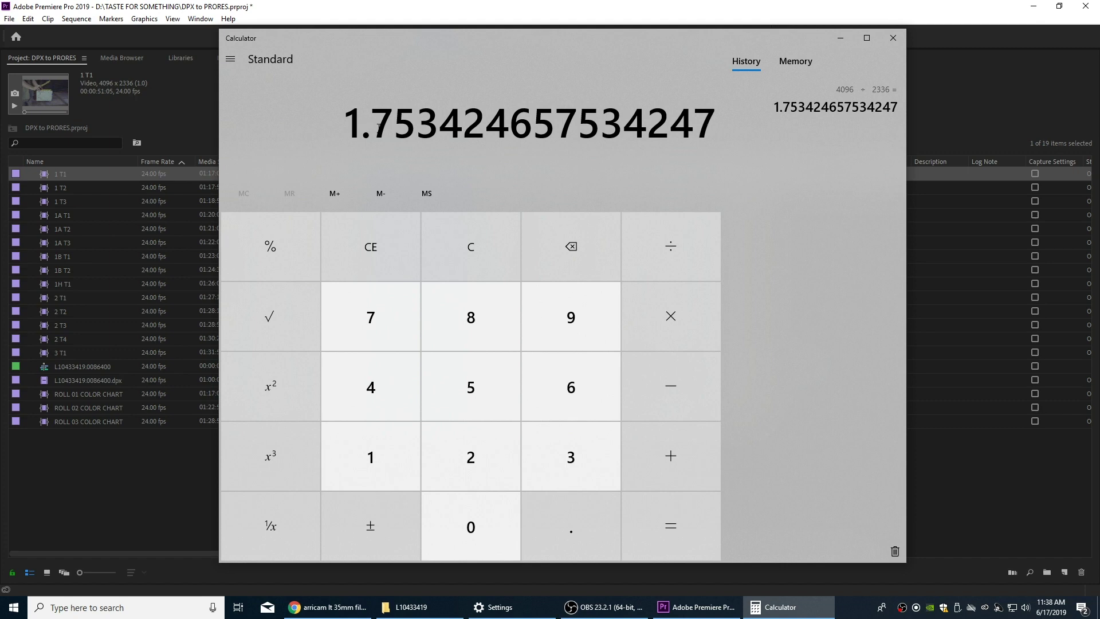
drag(352, 124, 417, 123)
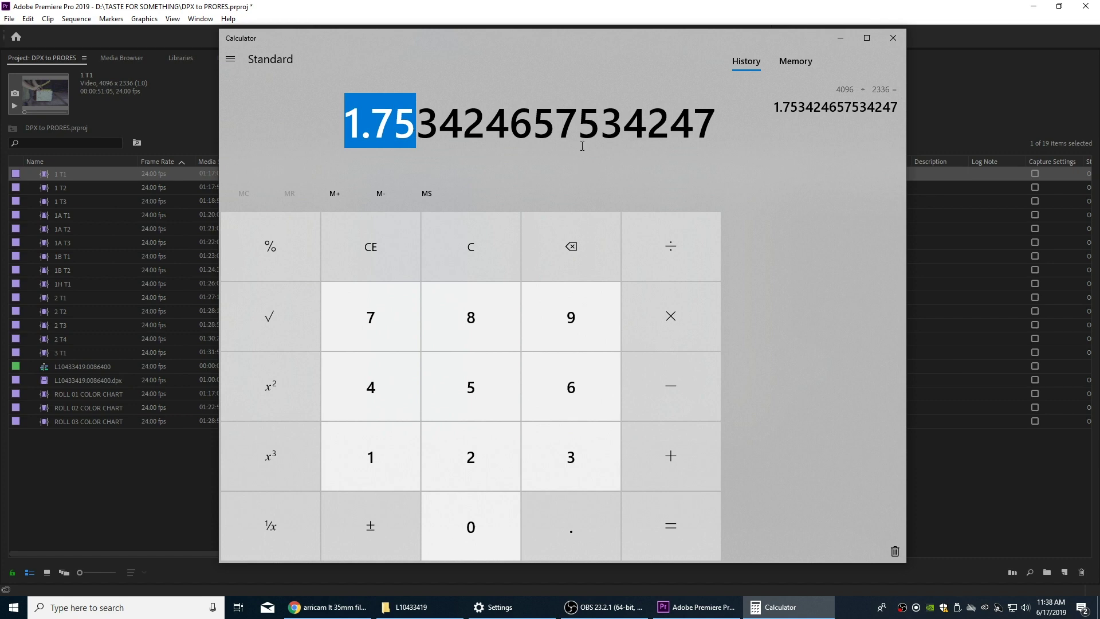
drag(417, 132, 344, 131)
Close Calculator and reselect 1 T1 through 3 T1 plus the three ROLL COLOR CHART clips.
click(894, 40)
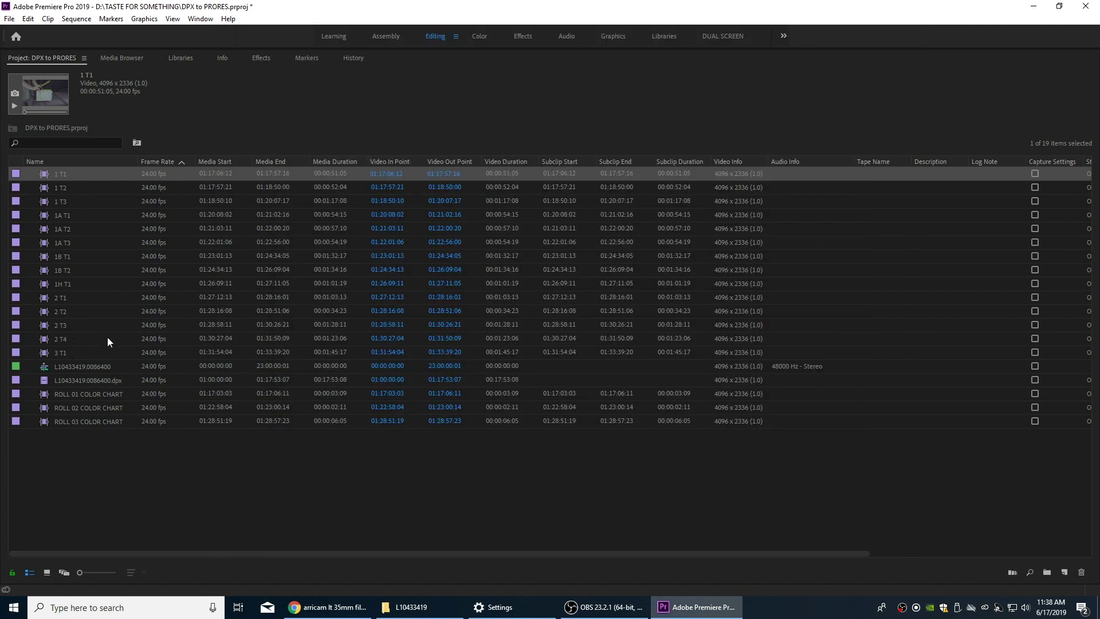
shift+click(66, 357)
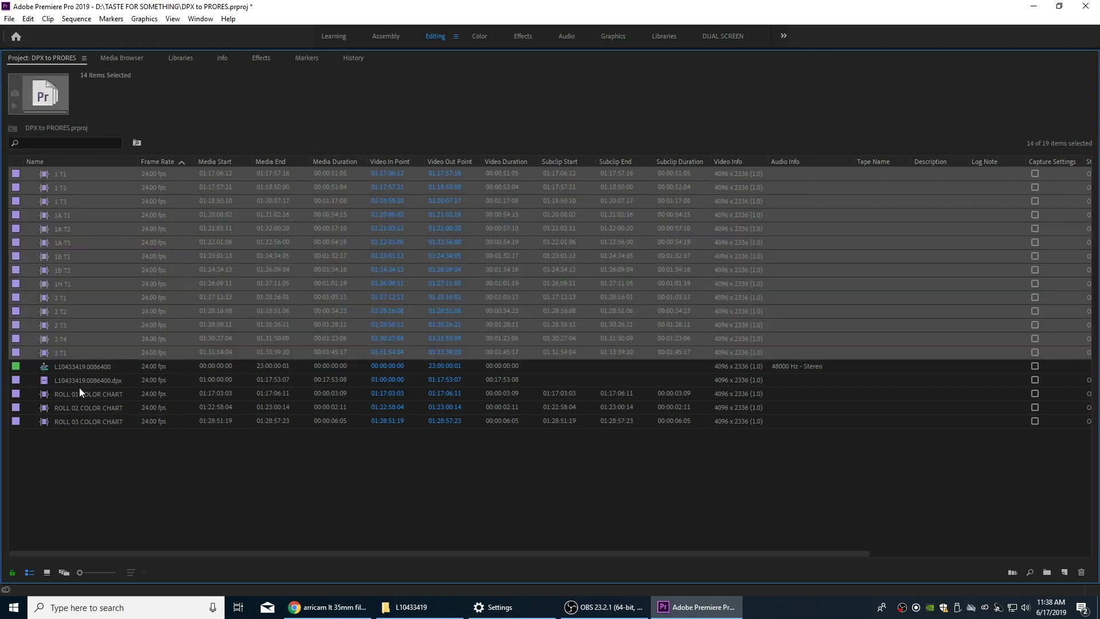
ctrl+click(79, 388)
ctrl+click(84, 408)
ctrl+click(89, 421)
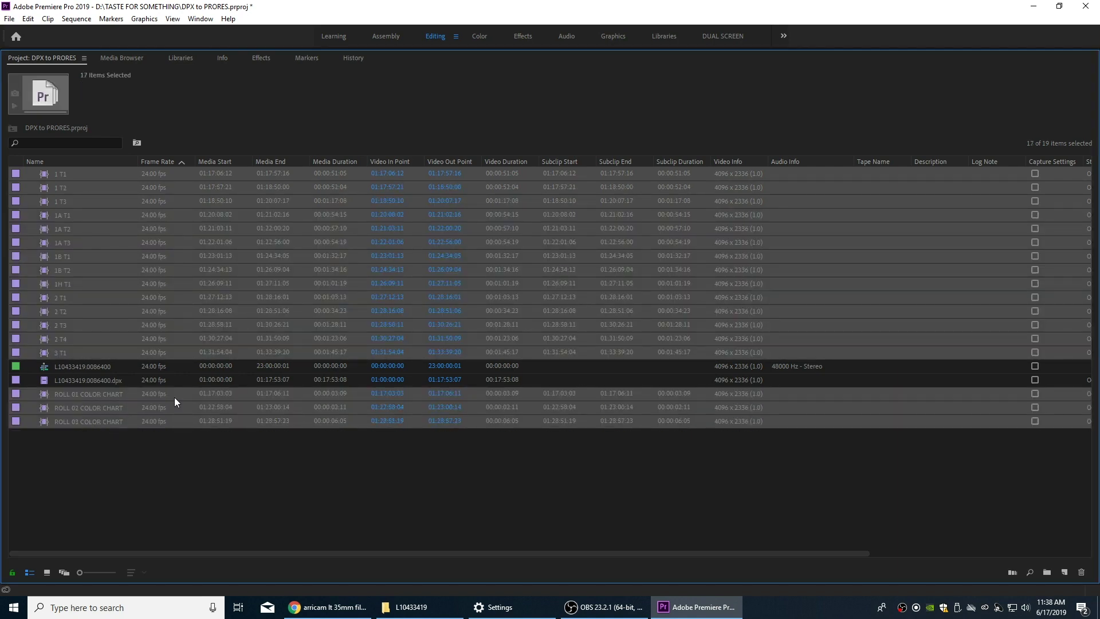
Reopen Export Settings and choose the Apple ProRes 4444 preset with audio export off.
key(ctrl+m)
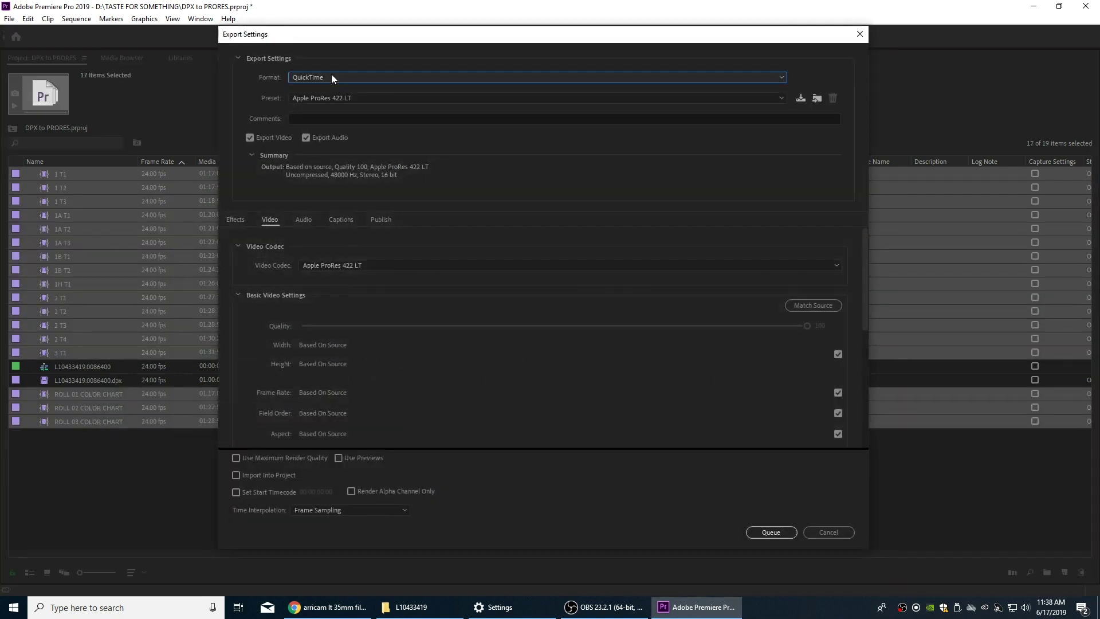
click(350, 98)
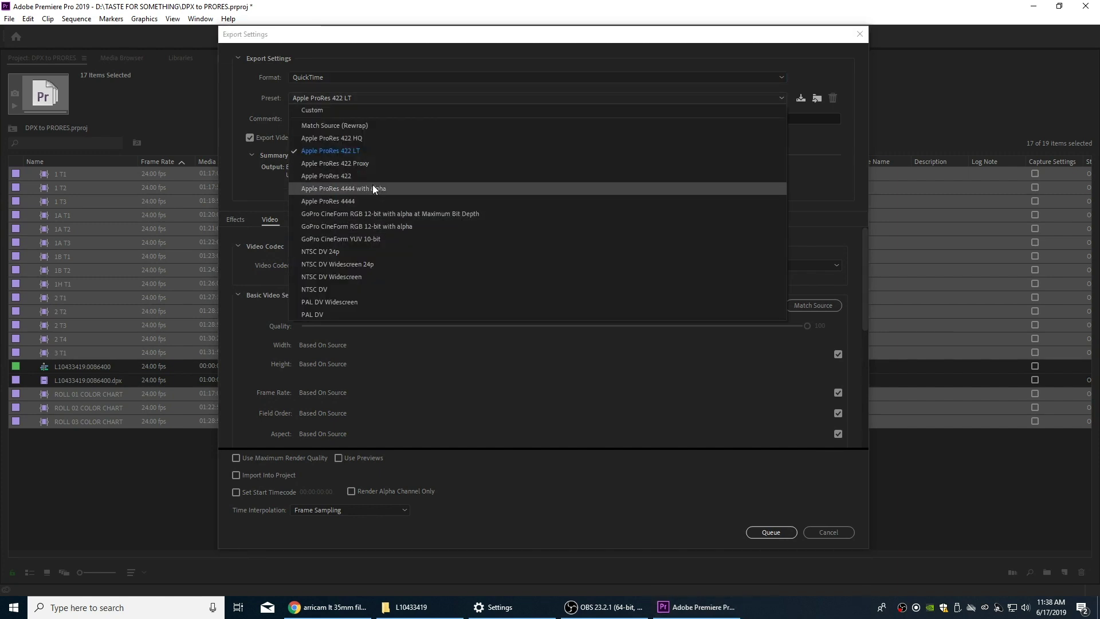
click(370, 201)
click(306, 138)
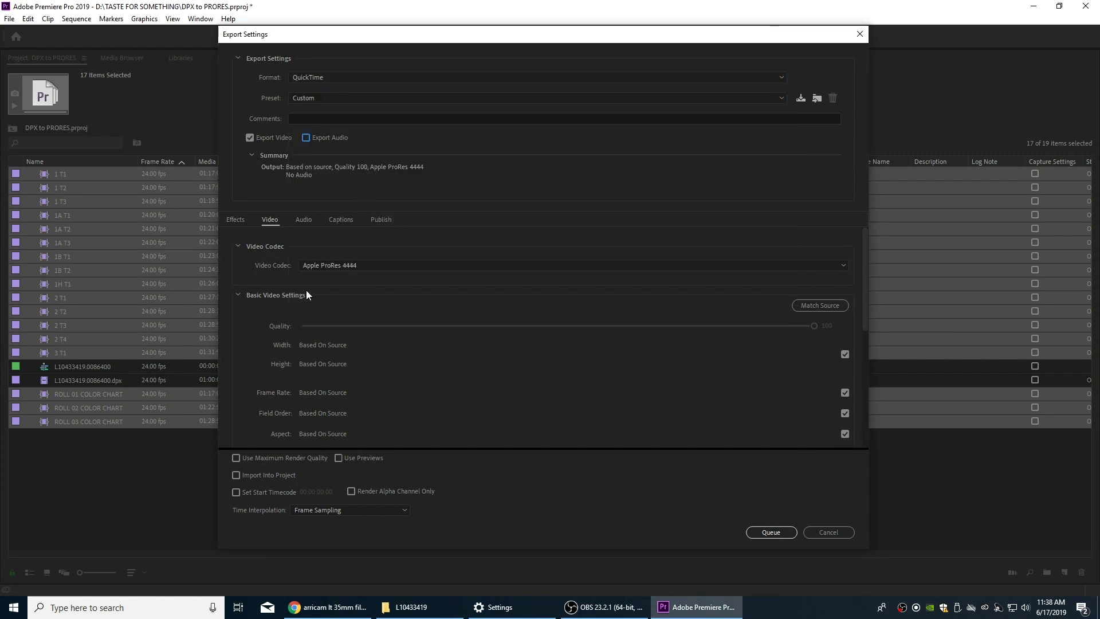
Set the video Depth to 16-bpc and queue the clips to Media Encoder.
drag(865, 296, 866, 335)
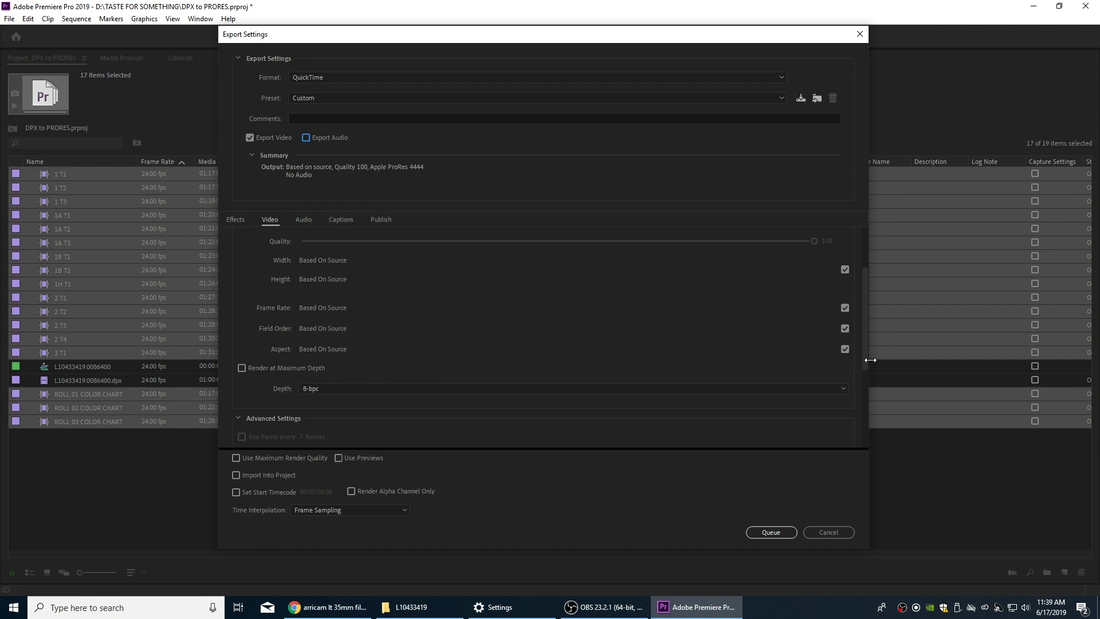
scroll(863, 346, up, 1)
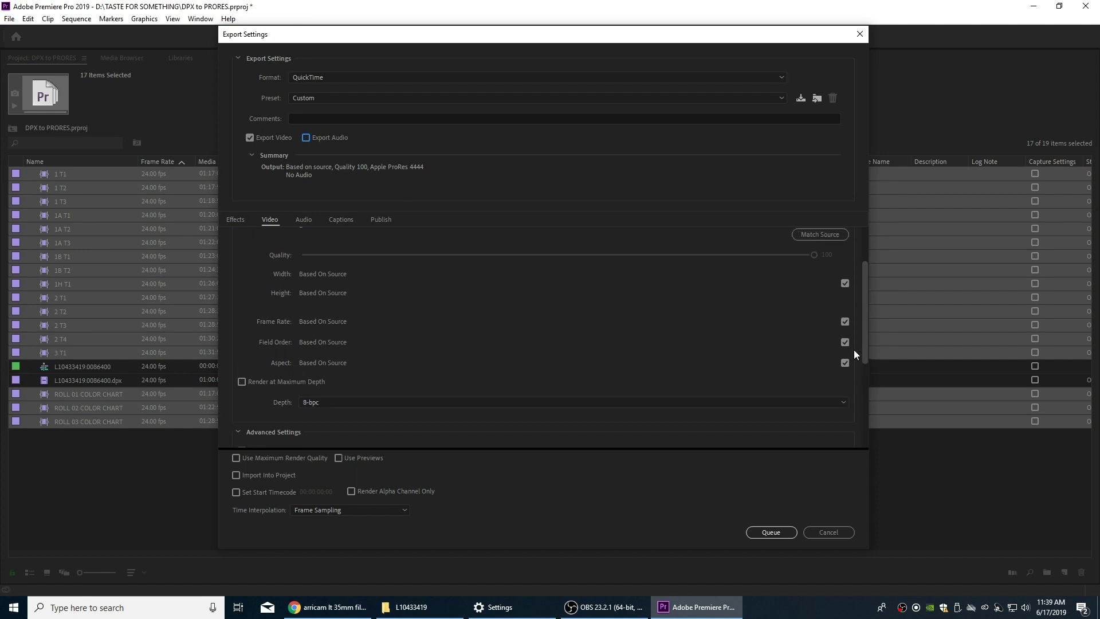
click(335, 402)
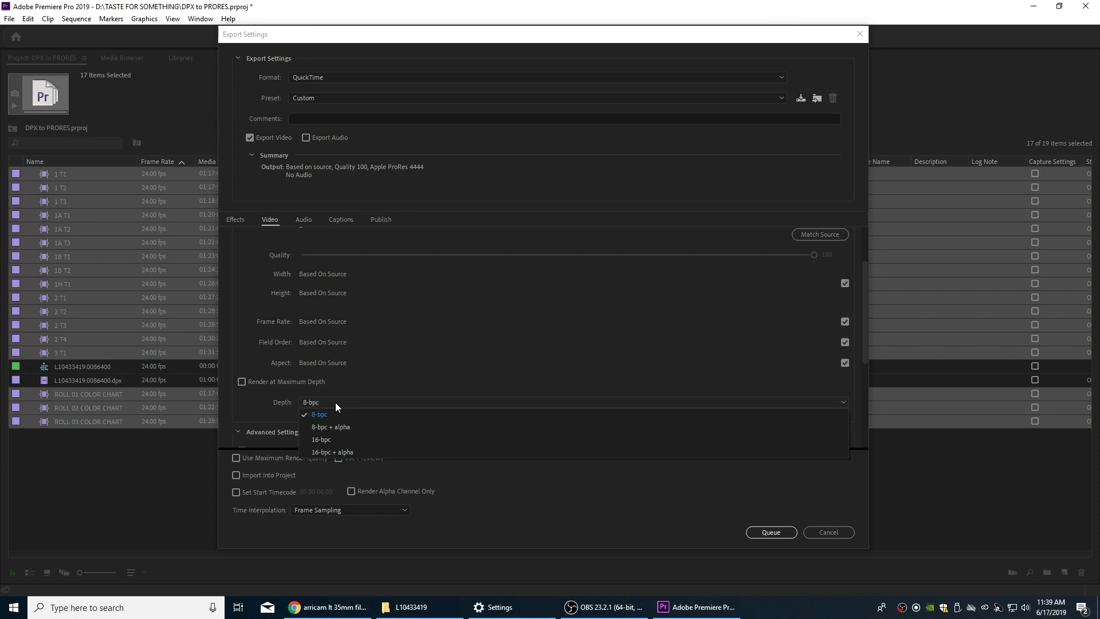
click(336, 444)
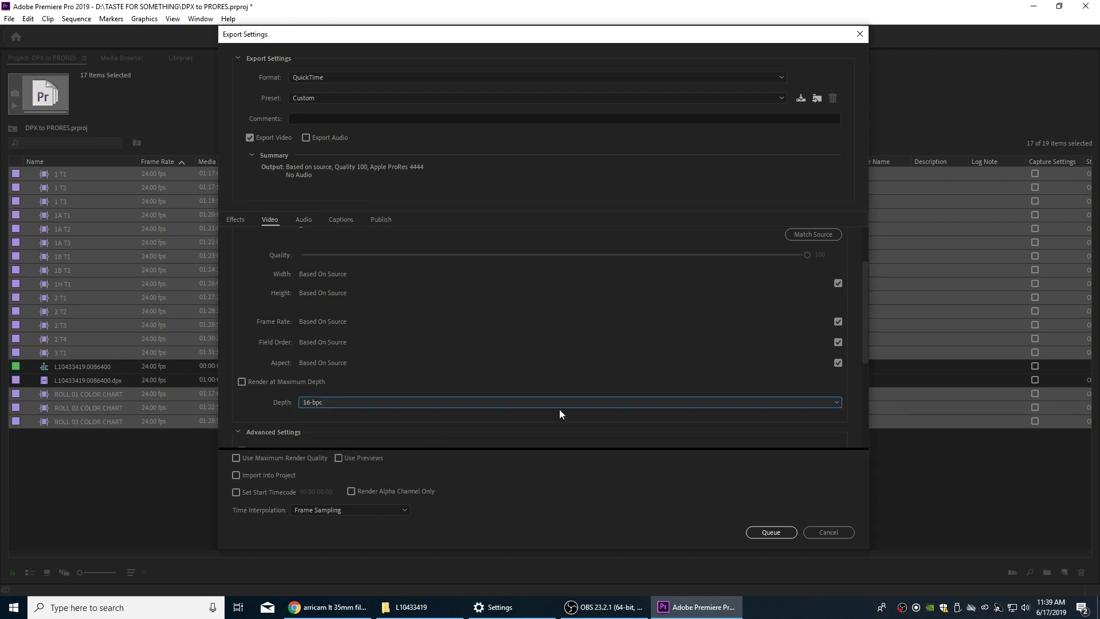
drag(865, 332, 860, 422)
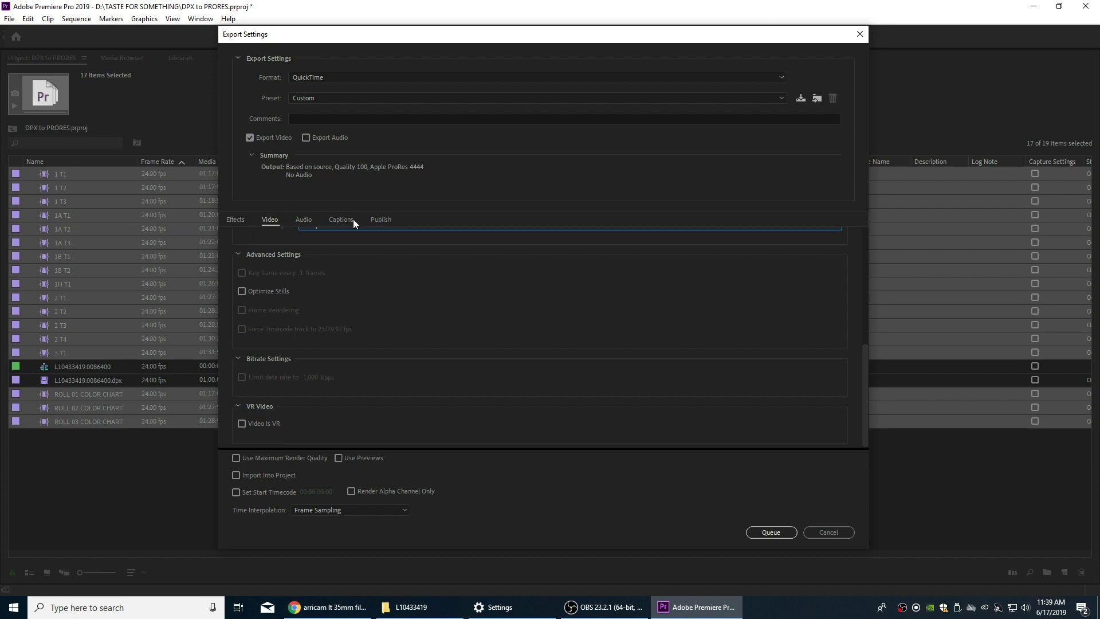
click(781, 533)
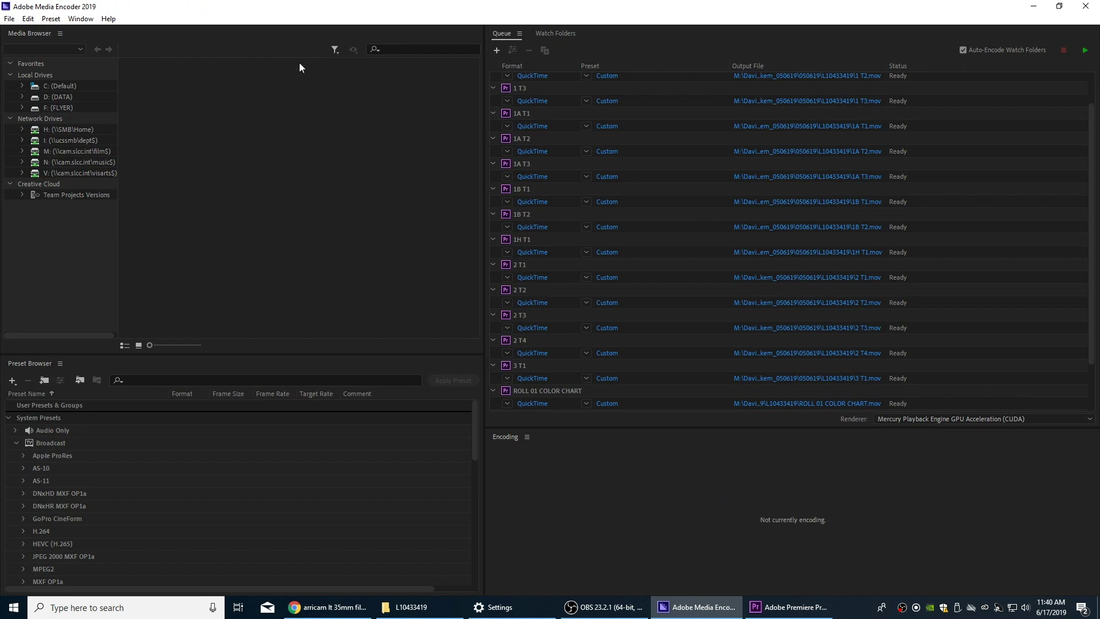
Select every job in the Media Encoder queue and choose a new output location via Output File.
scroll(791, 200, down, 2)
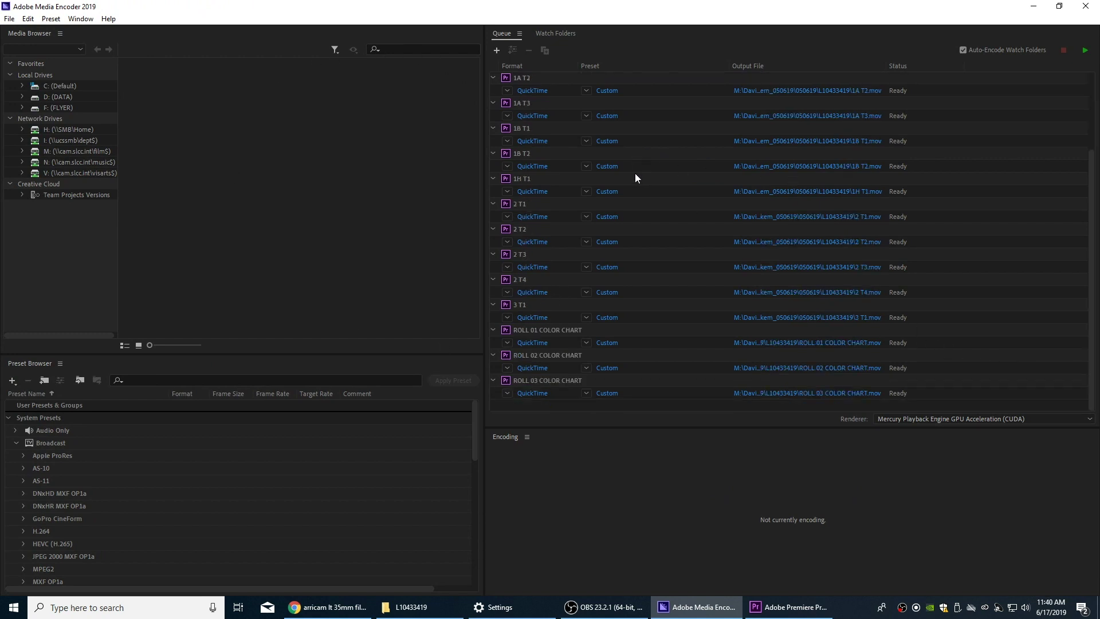
scroll(688, 193, up, 2)
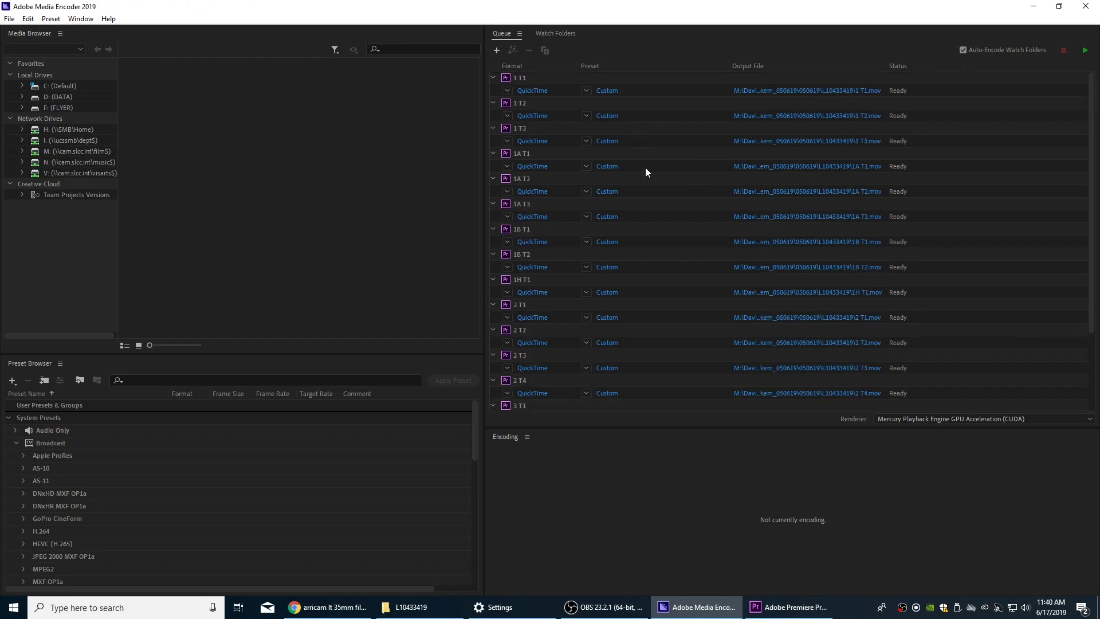
click(539, 78)
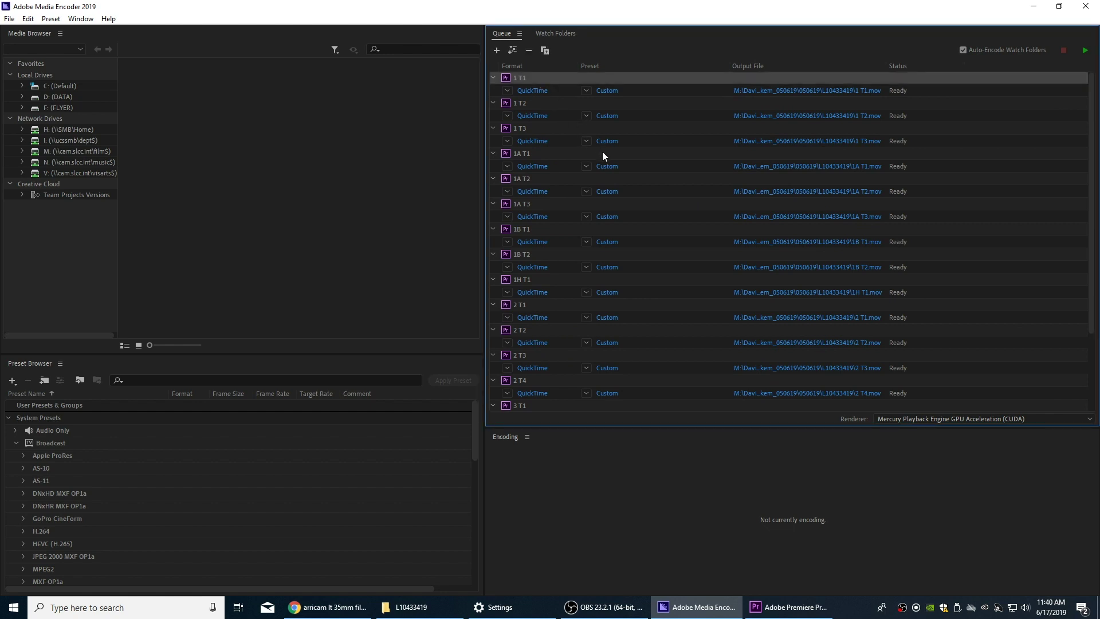
key(ctrl+a)
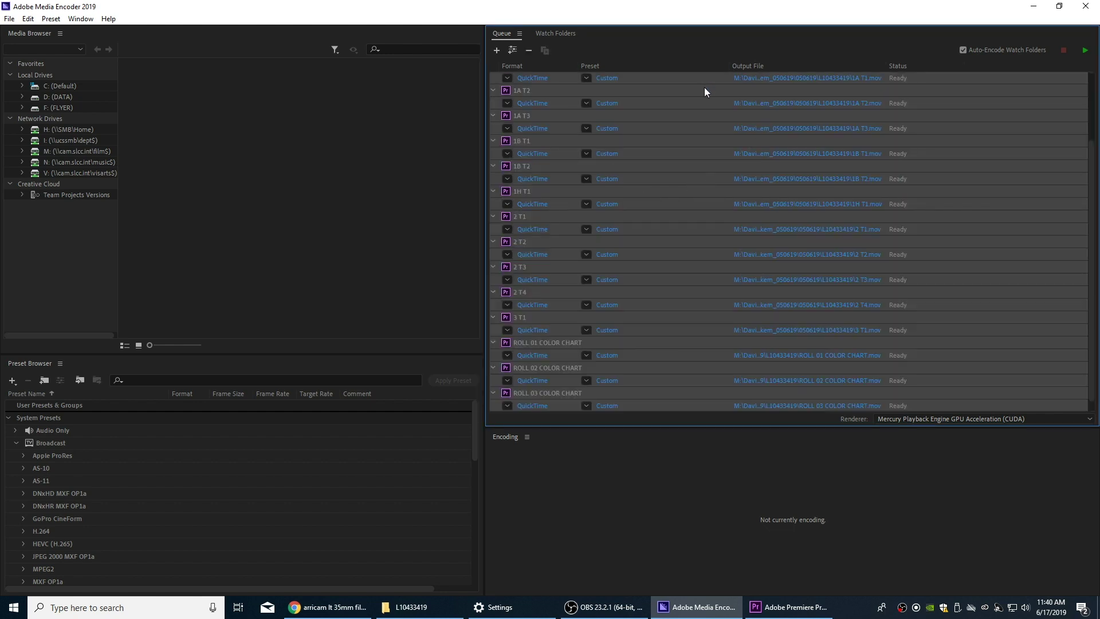
click(768, 83)
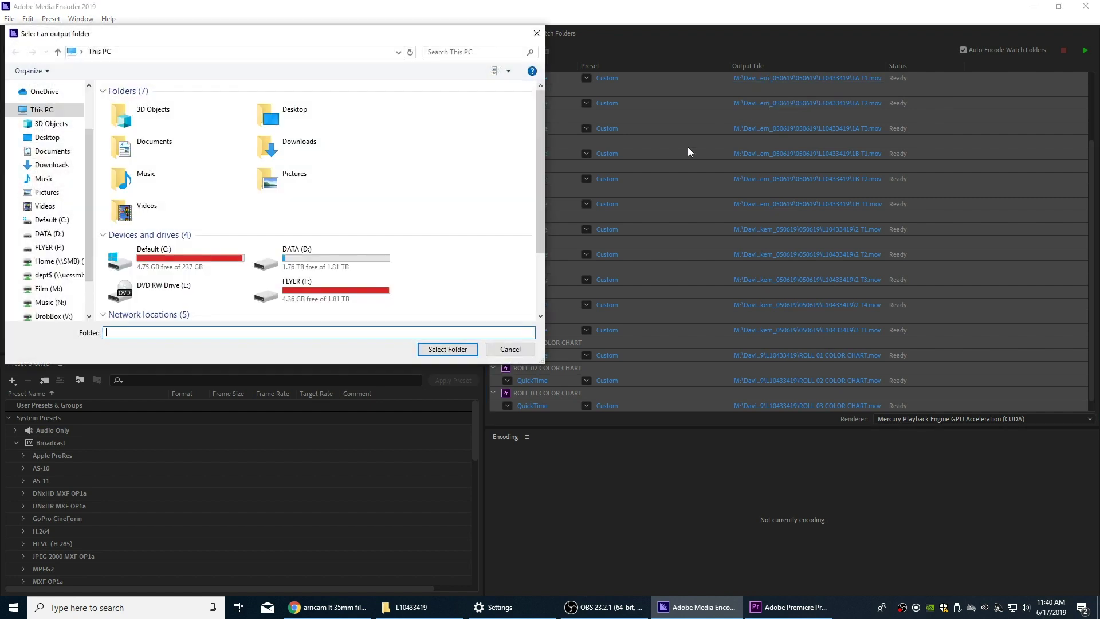
Create a folder named PRO RES 4444 inside DATA (D:) > TASTE FOR SOMETHING.
double_click(308, 259)
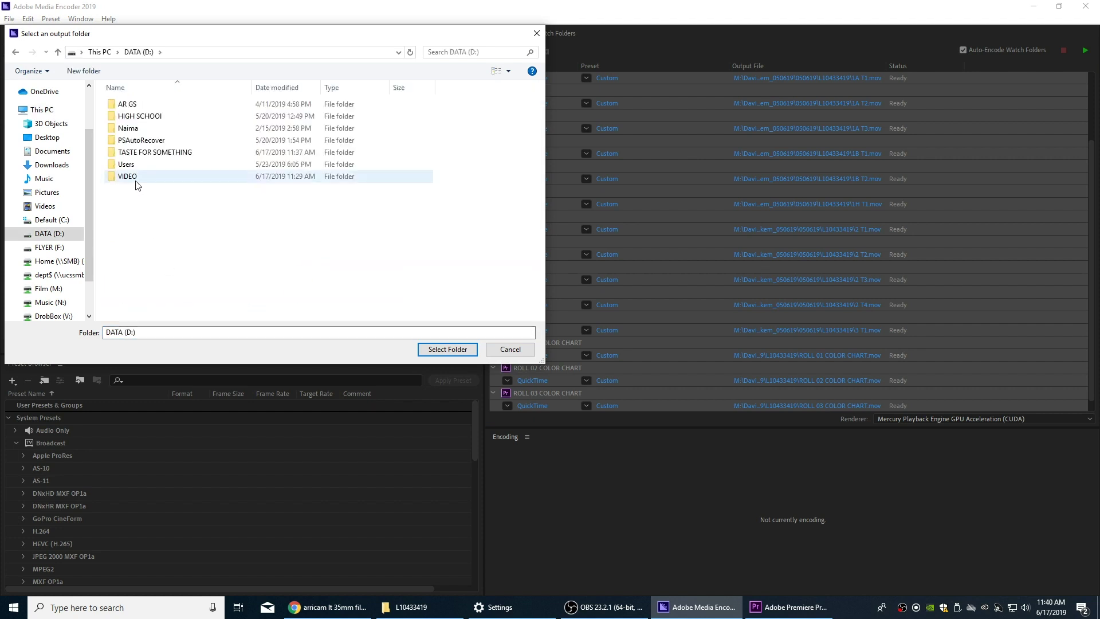
double_click(151, 153)
right_click(139, 159)
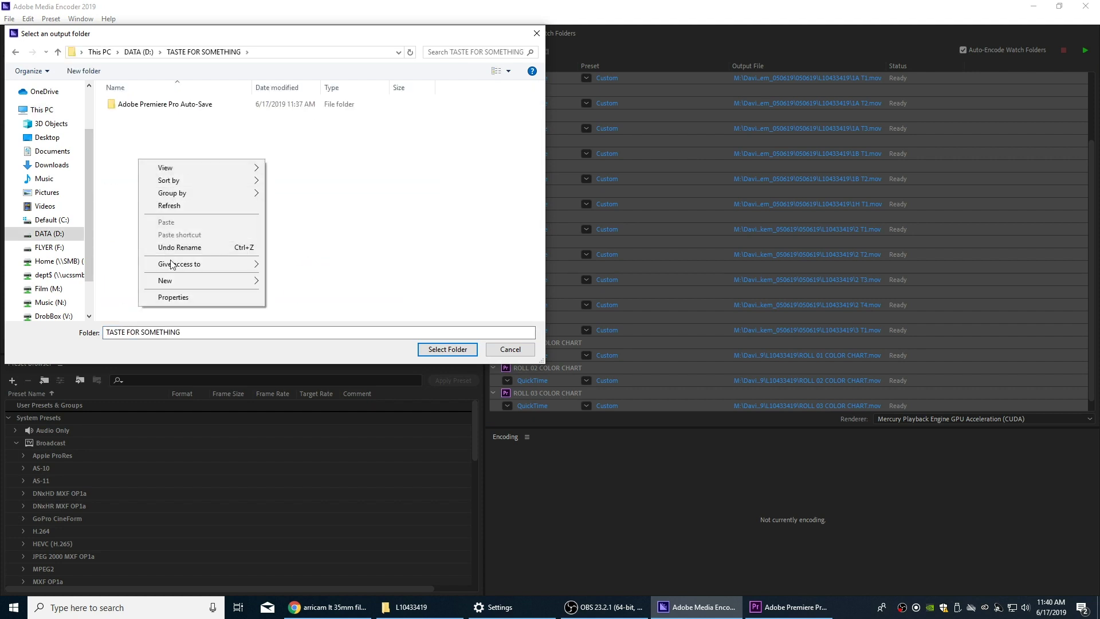
mouse_move(196, 281)
click(300, 277)
text(HIGH QUALITY)
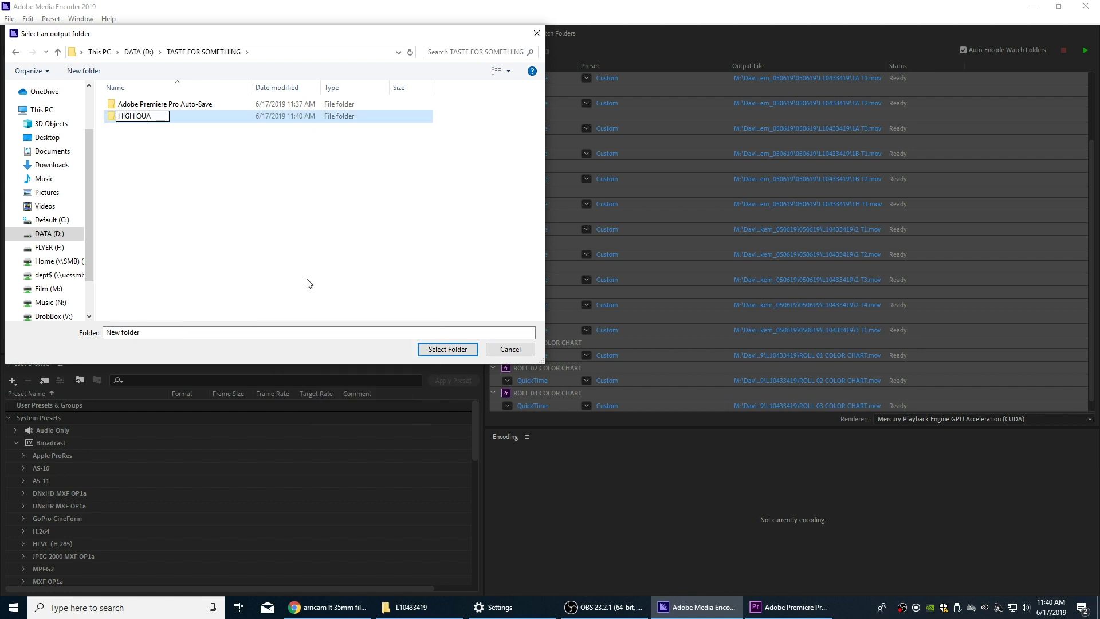
key(ctrl+a)
text(PRO RES 4444)
key(Return)
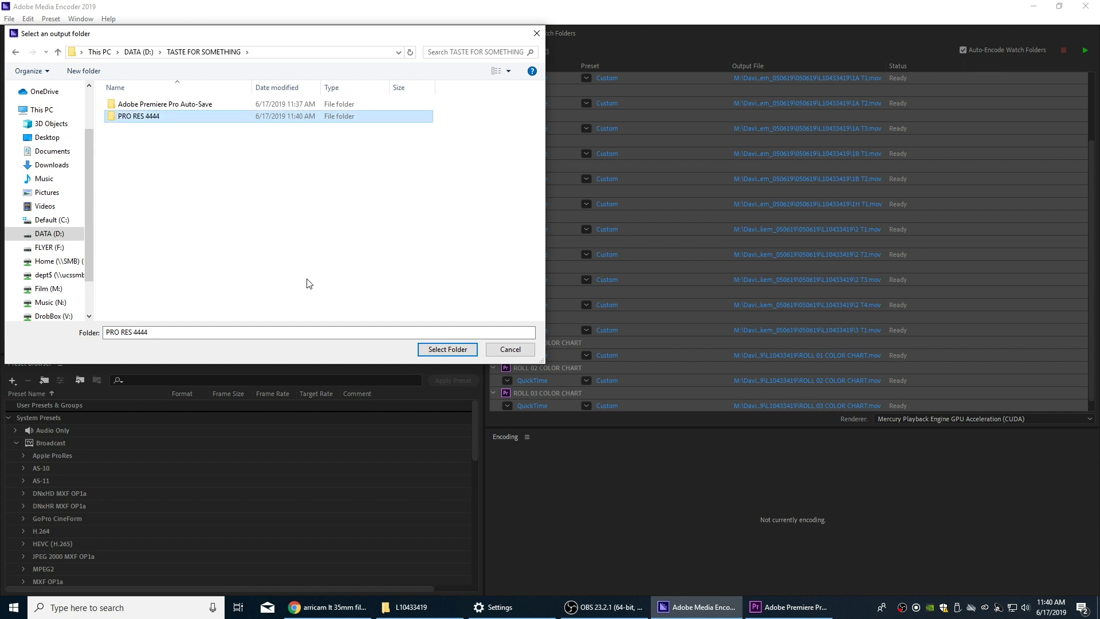
Rename the folder to PRO RES 4444 TFS and select it as the output folder.
click(152, 120)
text(TFS)
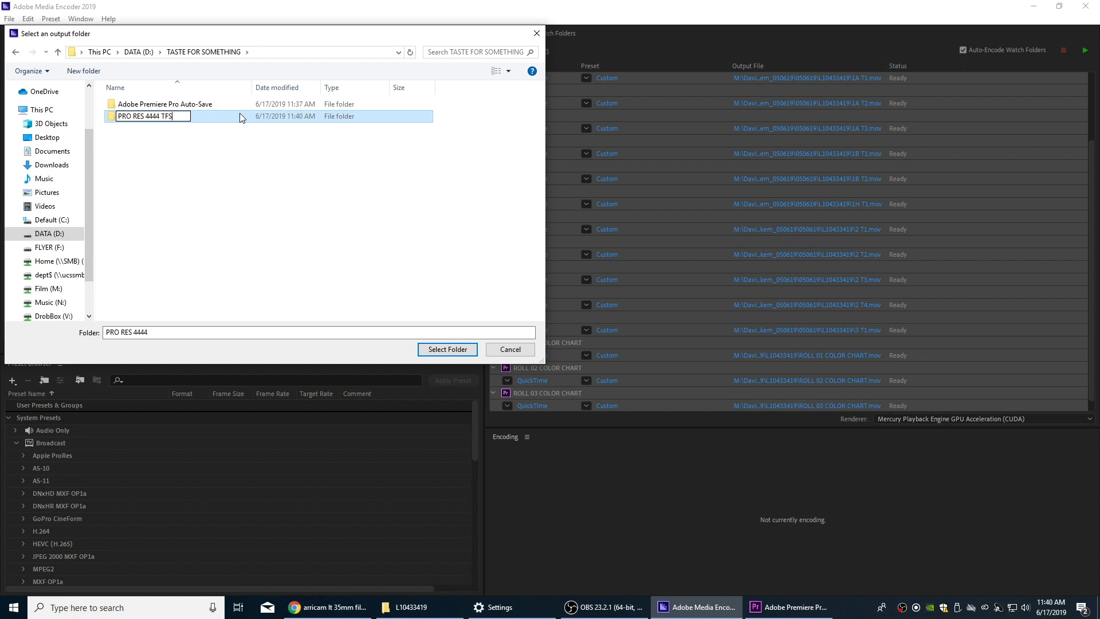
key(Return)
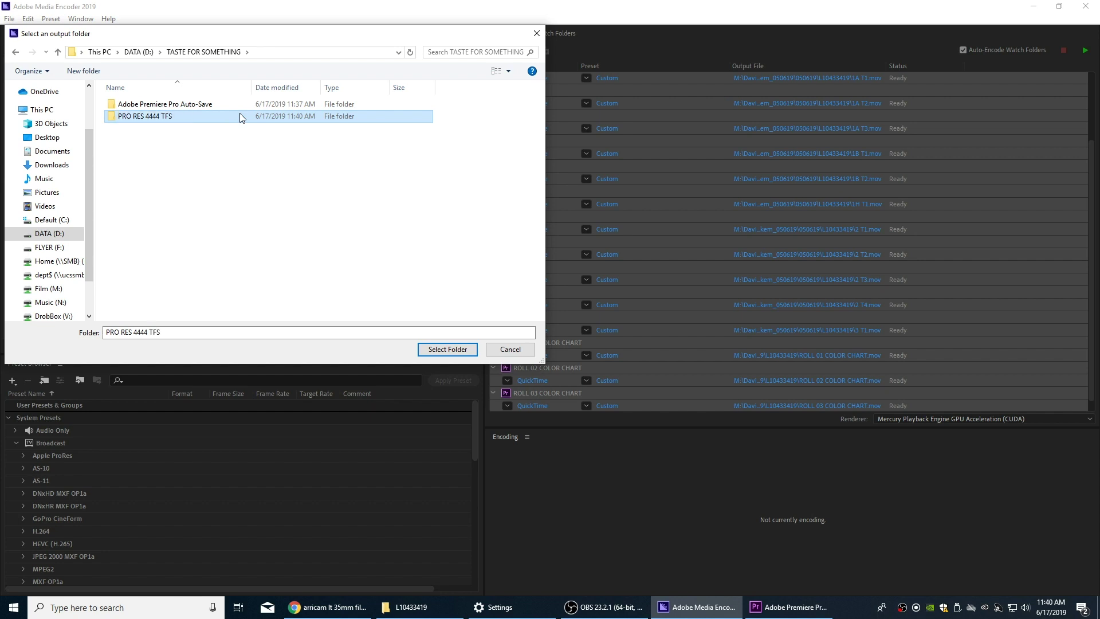
double_click(144, 117)
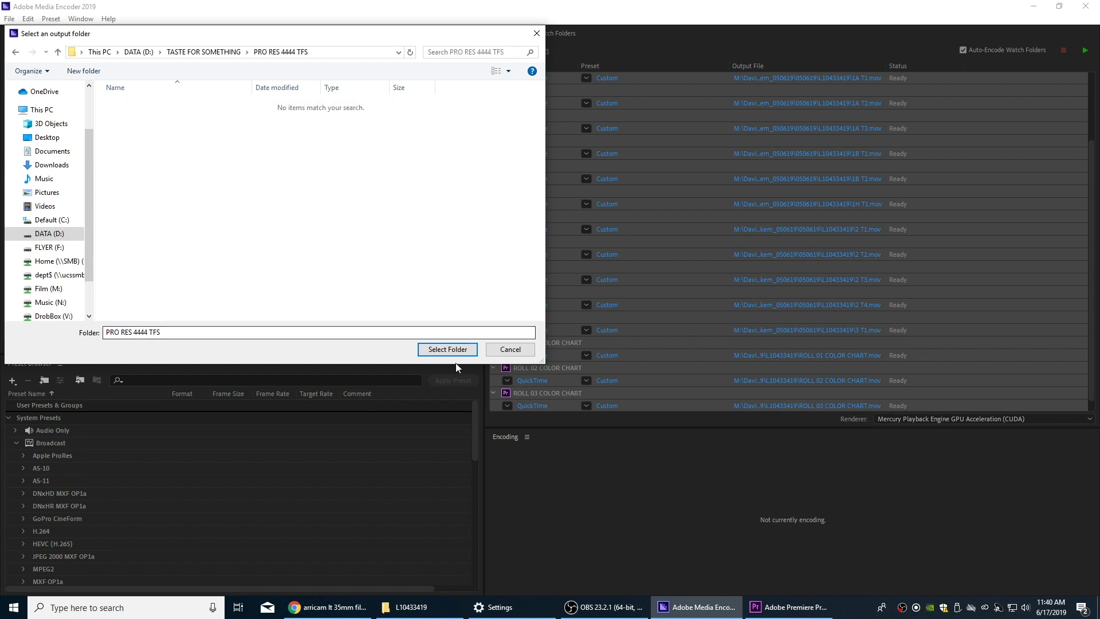
click(449, 350)
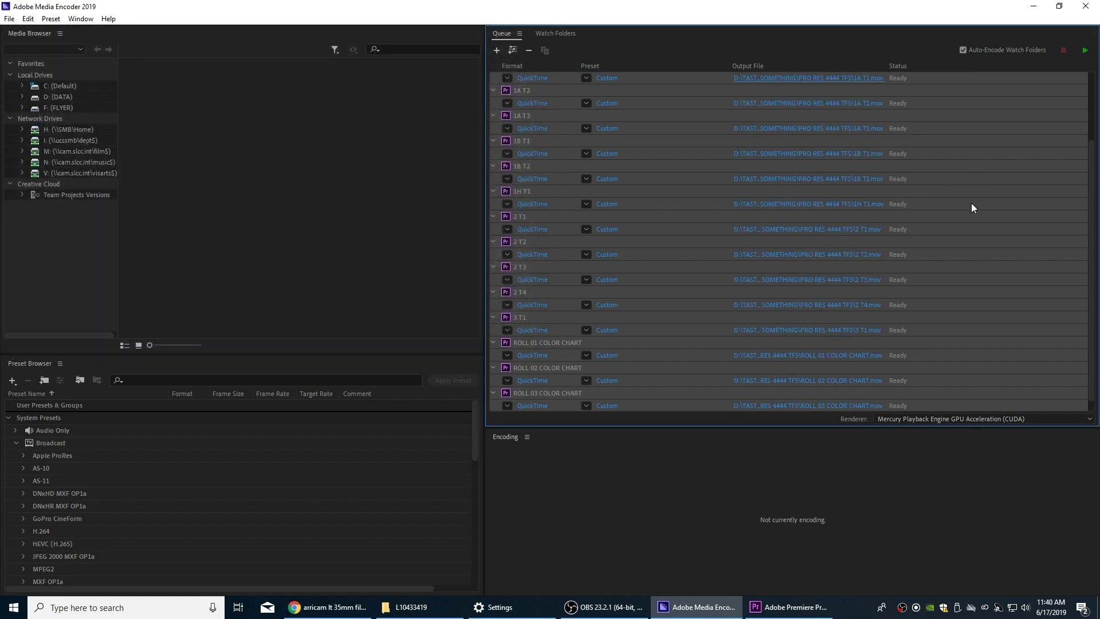
Start the Media Encoder queue and dismiss the ProRes 4444 warning so clip 1 T1 begins encoding.
scroll(966, 240, up, 3)
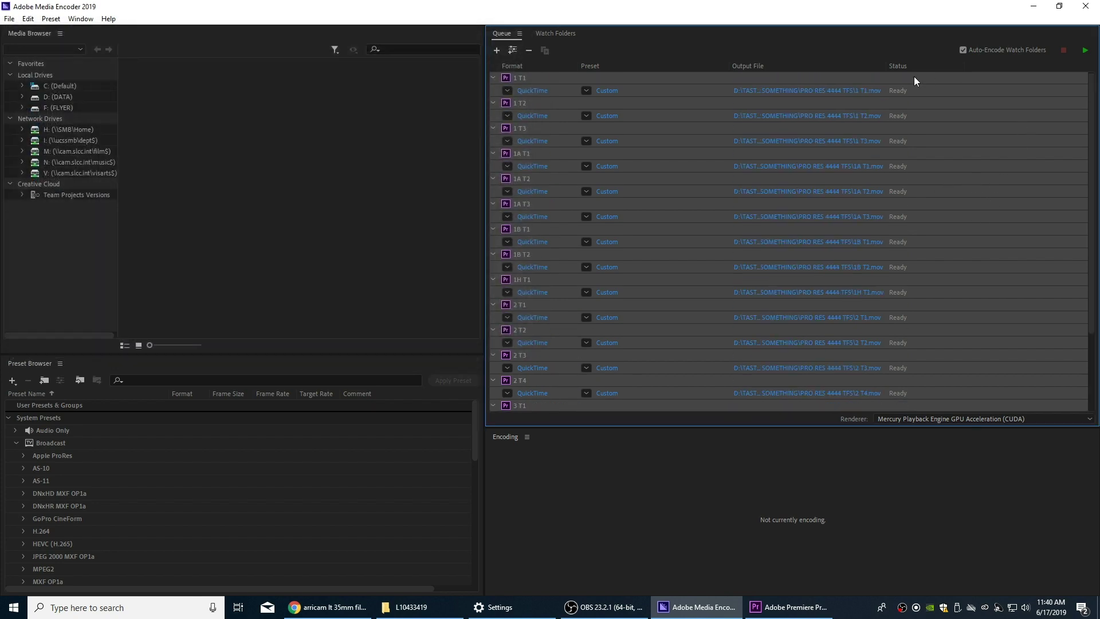
click(1085, 50)
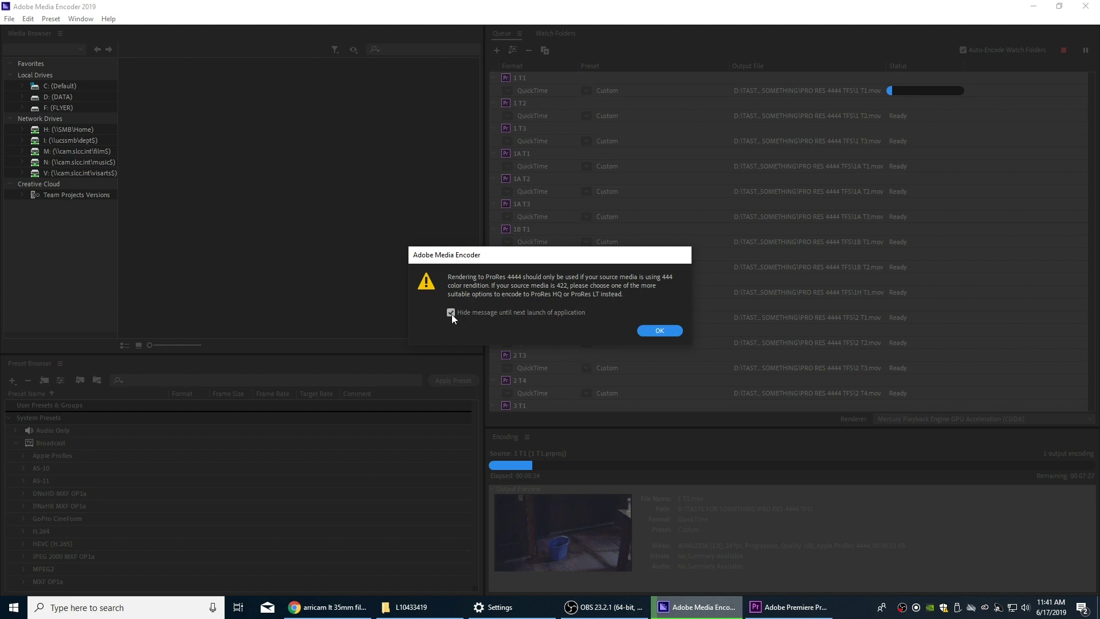
click(666, 333)
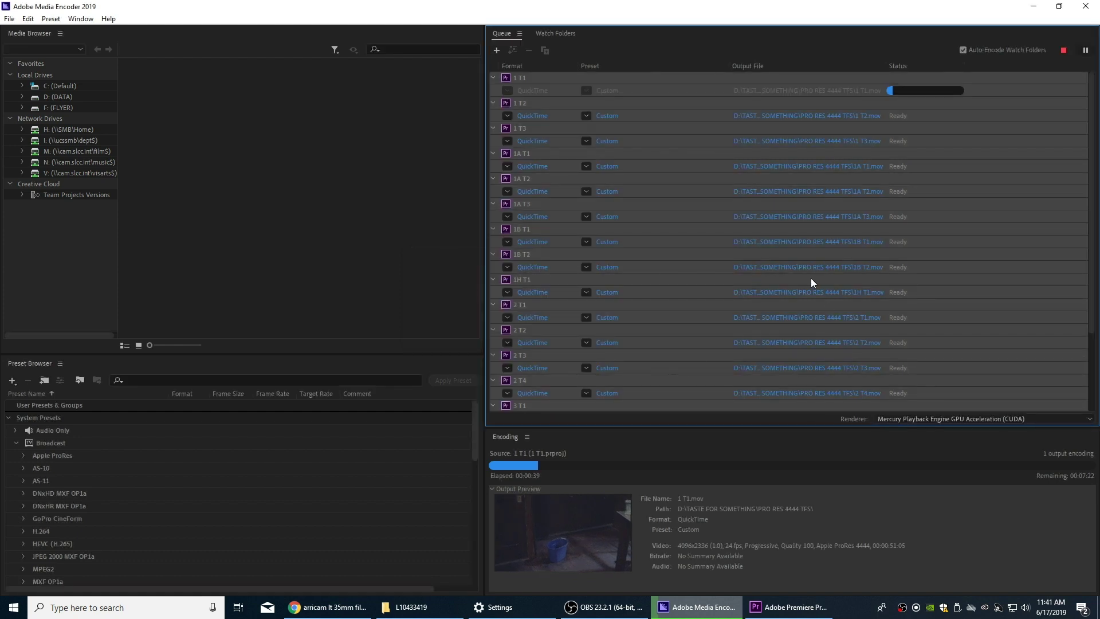